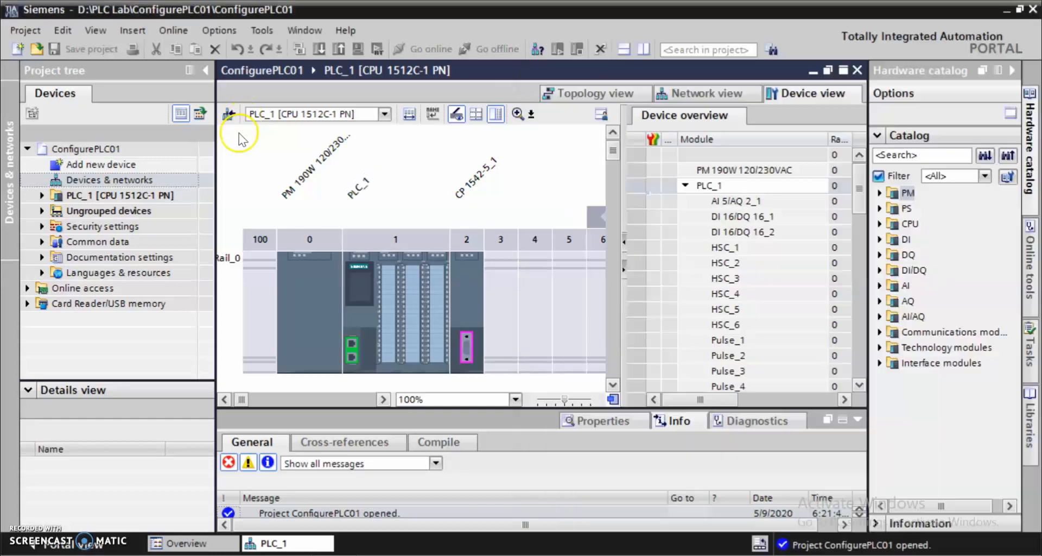
# Close the ConfigurePLC01 project through the Project menu, then exit TIA Portal.
pyautogui.click(25, 31)
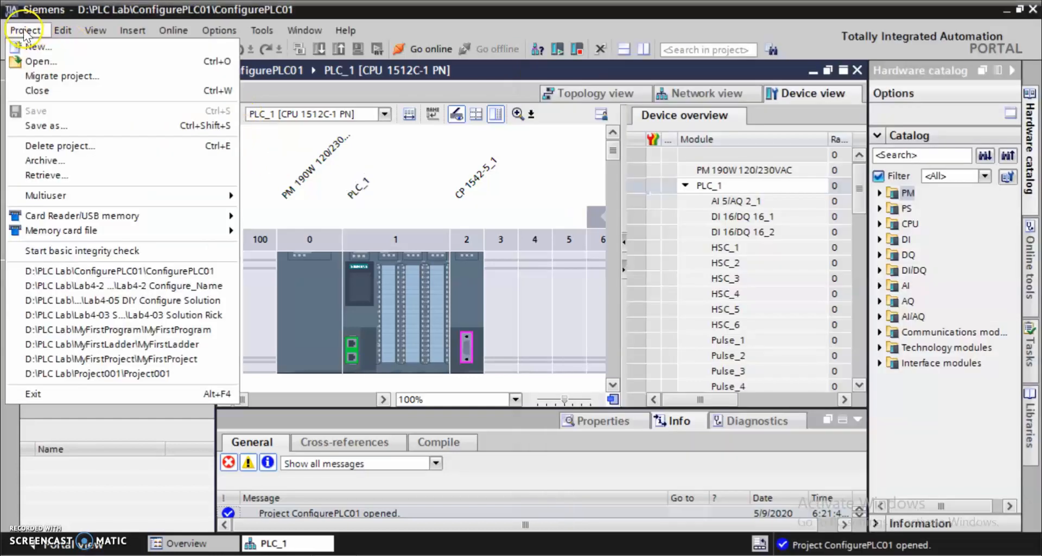
pyautogui.click(36, 90)
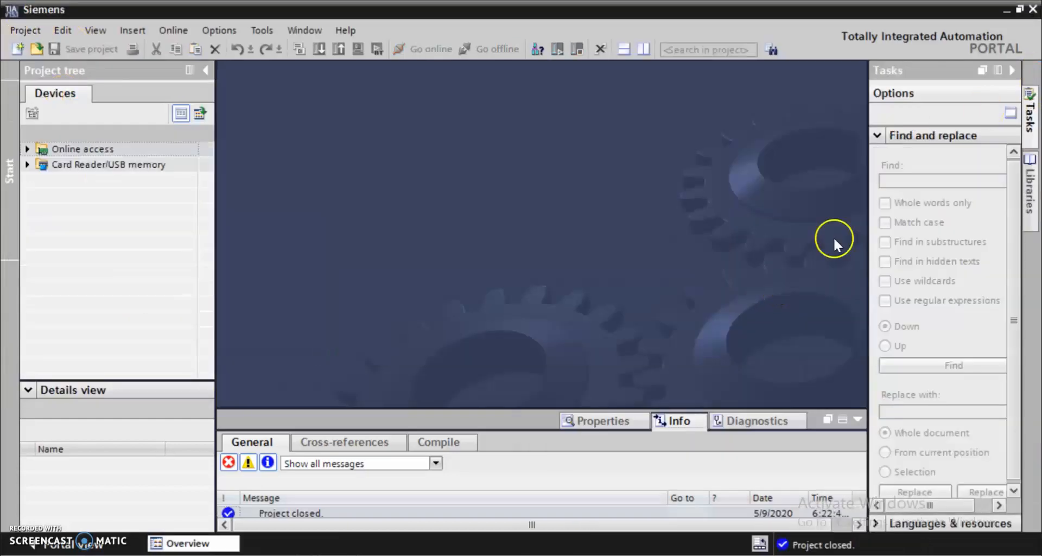
pyautogui.click(1033, 9)
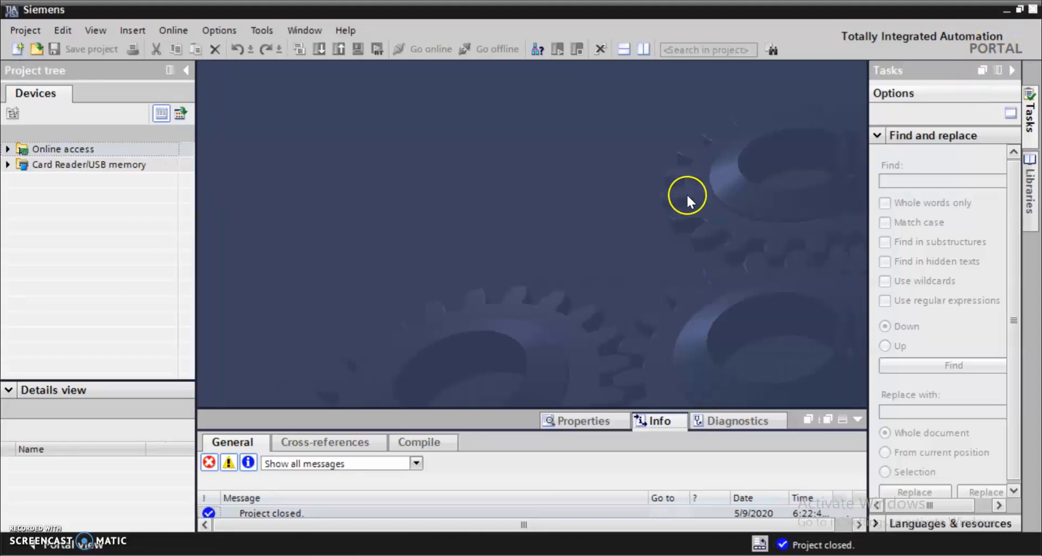
pyautogui.click(297, 196)
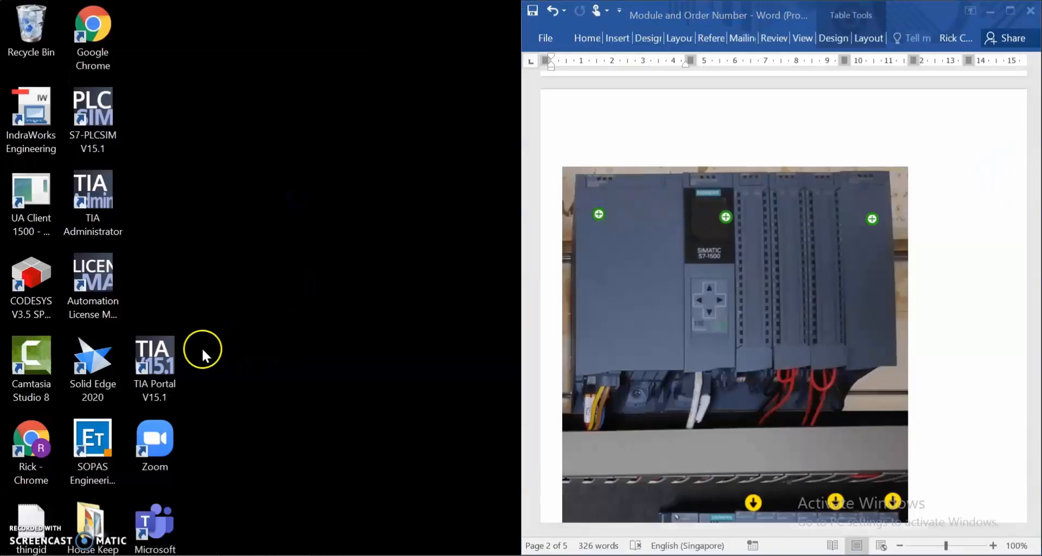
# Launch TIA Portal V15.1 from its desktop shortcut as administrator, with the Word worksheet in front.
pyautogui.rightClick(163, 356)
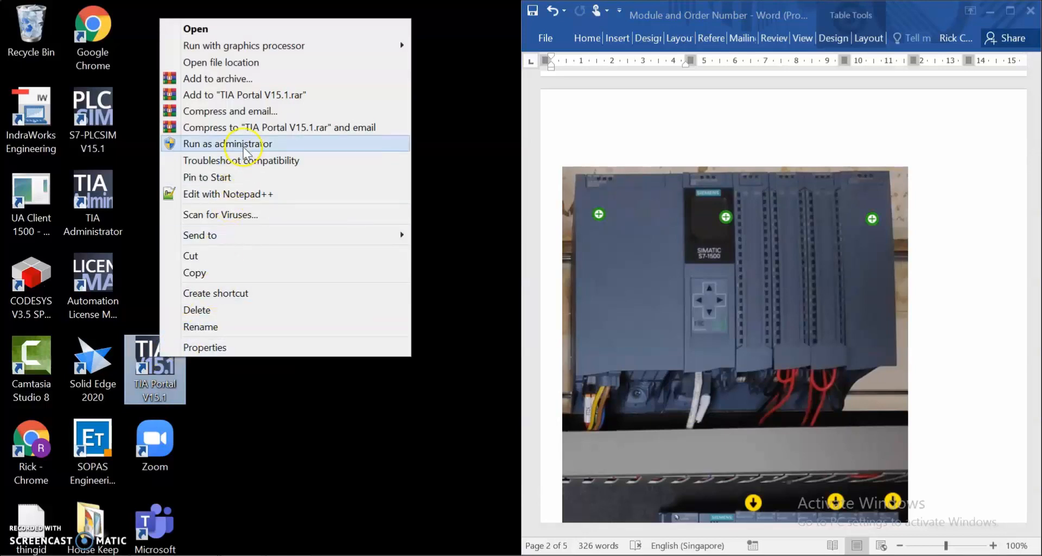
pyautogui.click(312, 144)
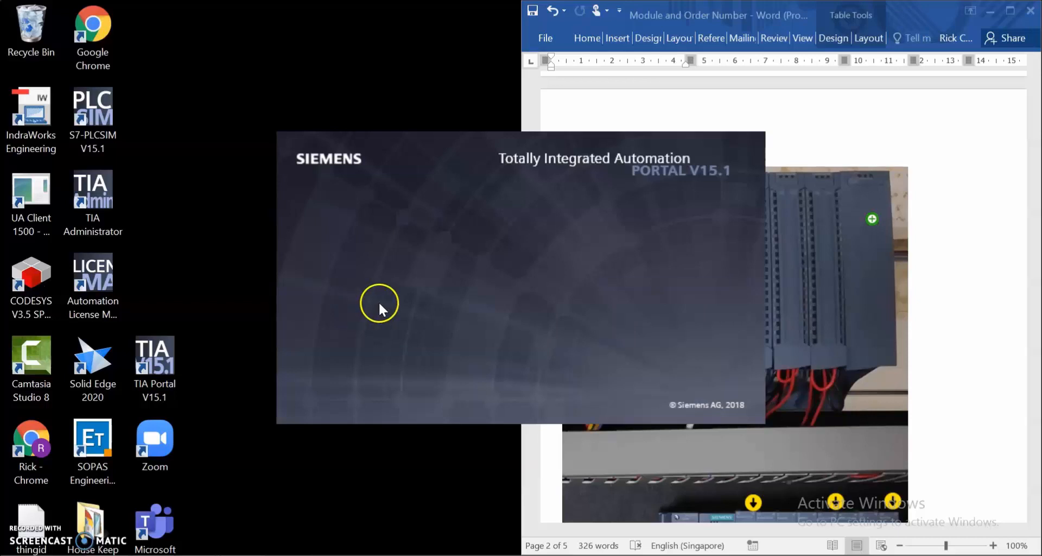
pyautogui.click(953, 230)
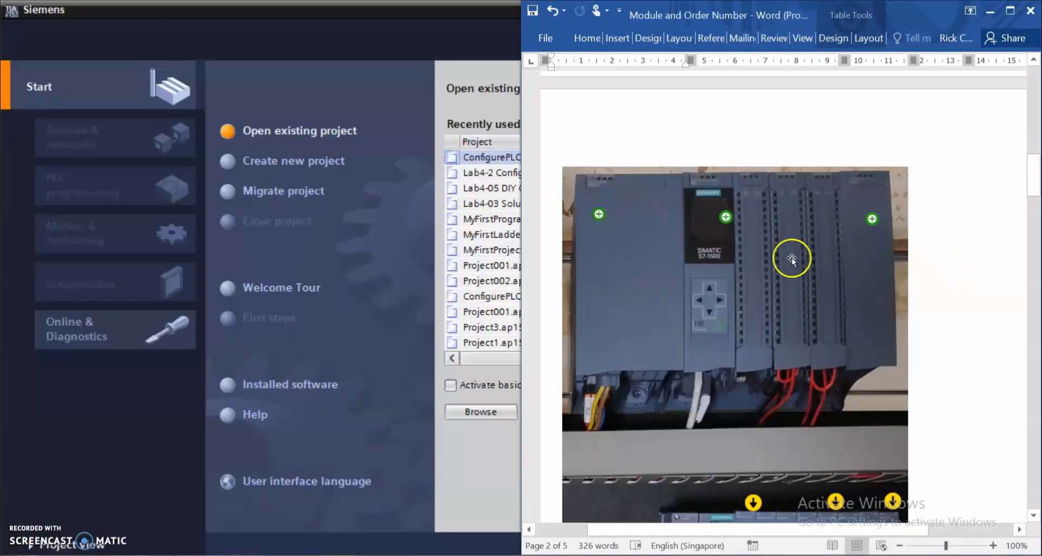
# In the Word module table, highlight CPU 1512C-1 PN, CP 1542-5 and the Order number column.
pyautogui.scroll(-3, 744, 296)
pyautogui.scroll(2, 702, 158)
pyautogui.scroll(-7, 831, 298)
pyautogui.scroll(-10, 813, 297)
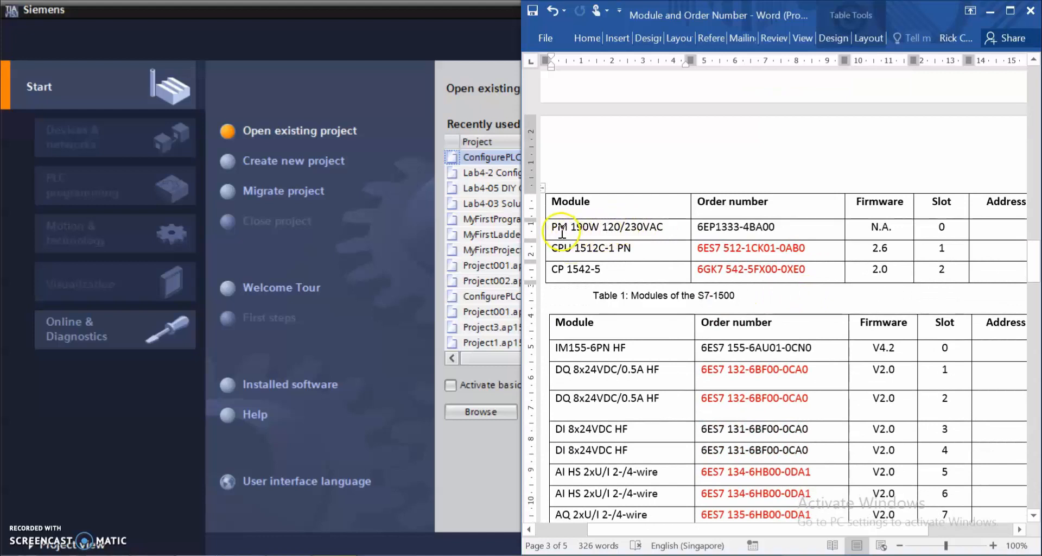
pyautogui.moveTo(550, 248); pyautogui.dragTo(638, 252)
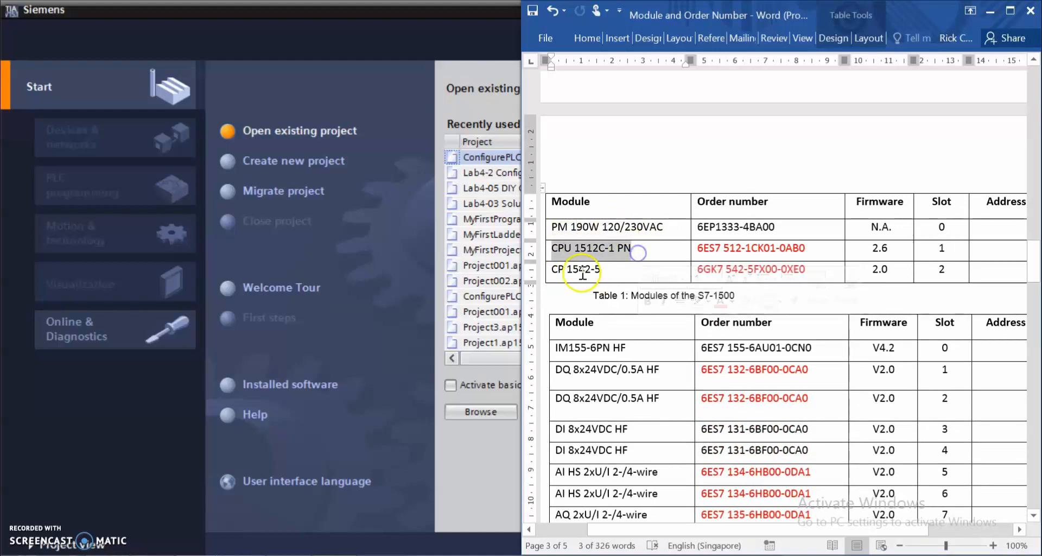
pyautogui.moveTo(548, 269); pyautogui.dragTo(616, 270)
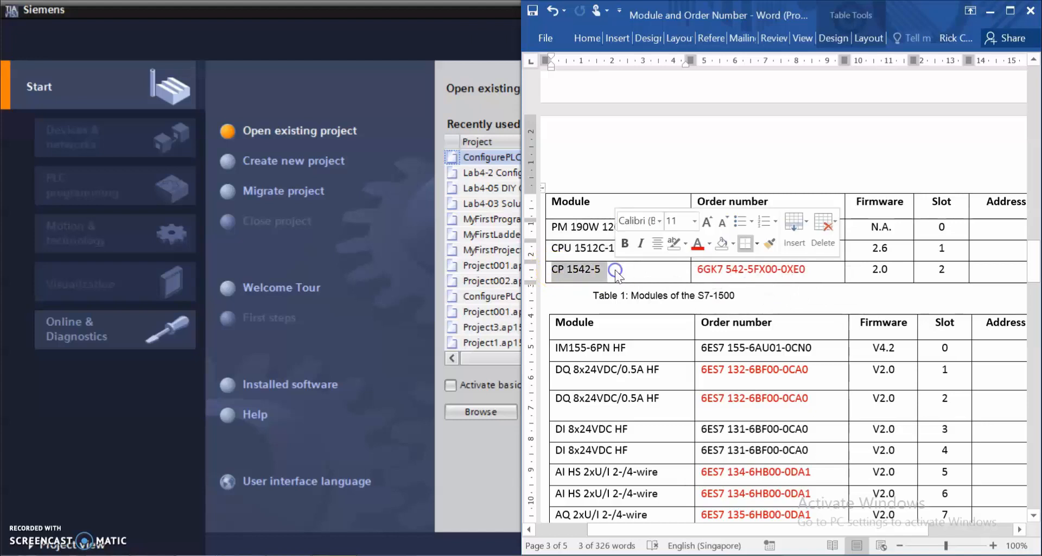
pyautogui.click(717, 199)
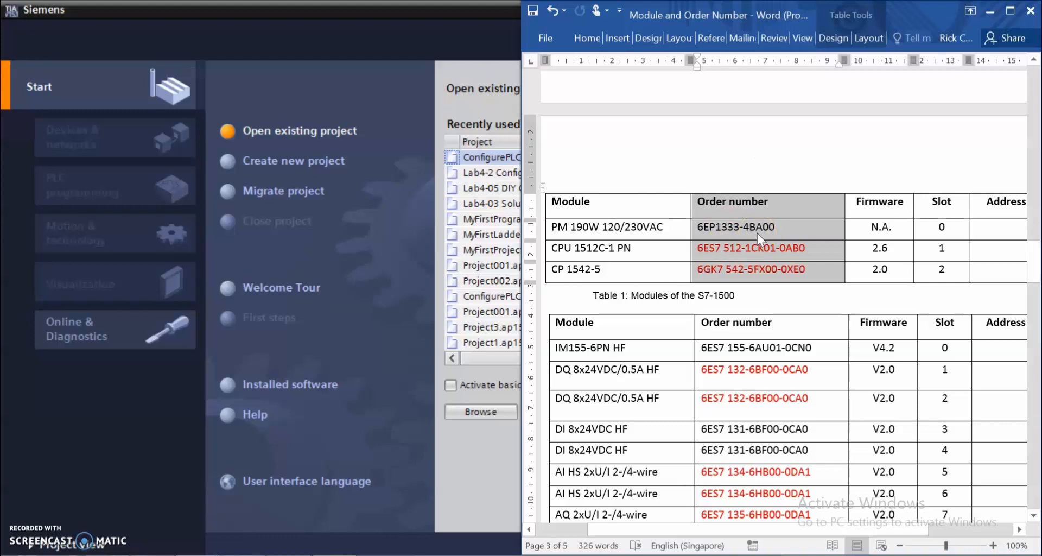
pyautogui.click(317, 70)
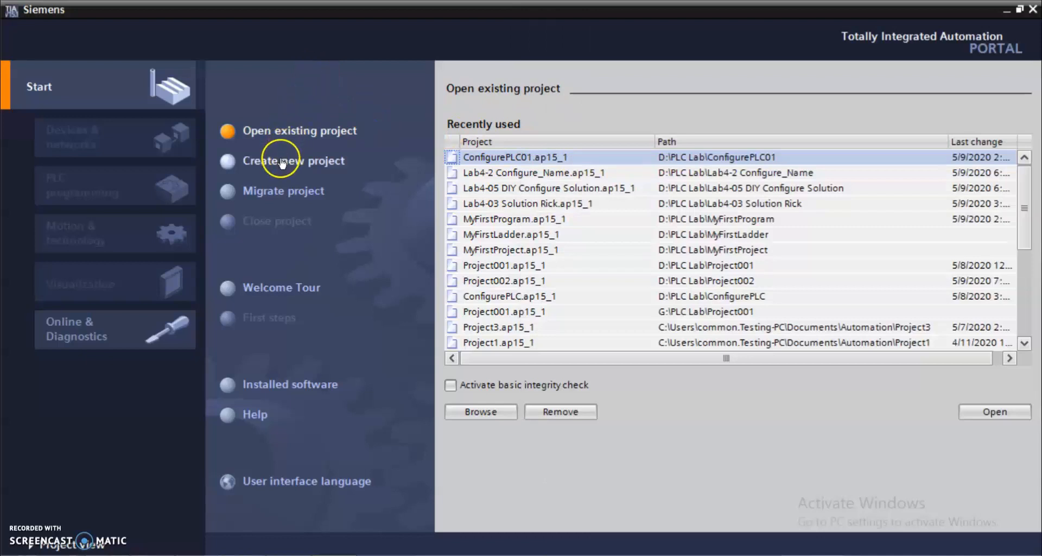
# Create a new project 'Lab4-2 Name' with author Name in D:\PLC Lab.
pyautogui.click(334, 162)
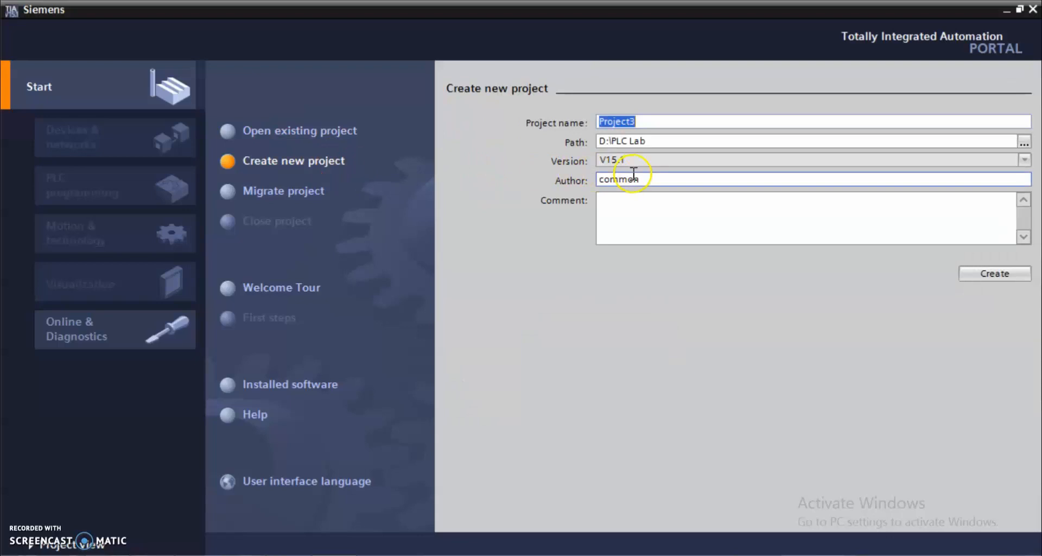
pyautogui.doubleClick(654, 178)
pyautogui.write('Name')
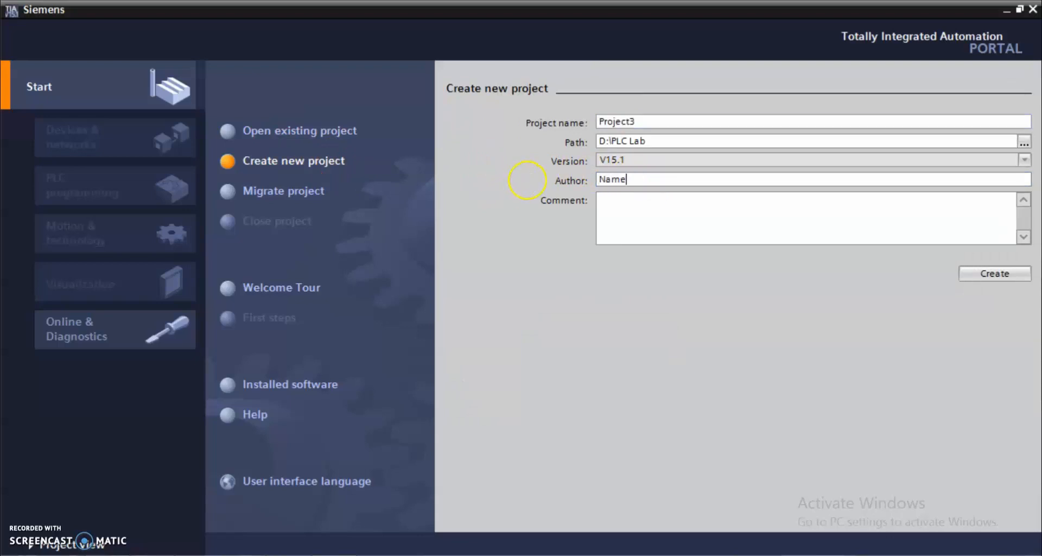
pyautogui.moveTo(651, 121); pyautogui.dragTo(521, 122)
pyautogui.write('Lab4-2 Name')
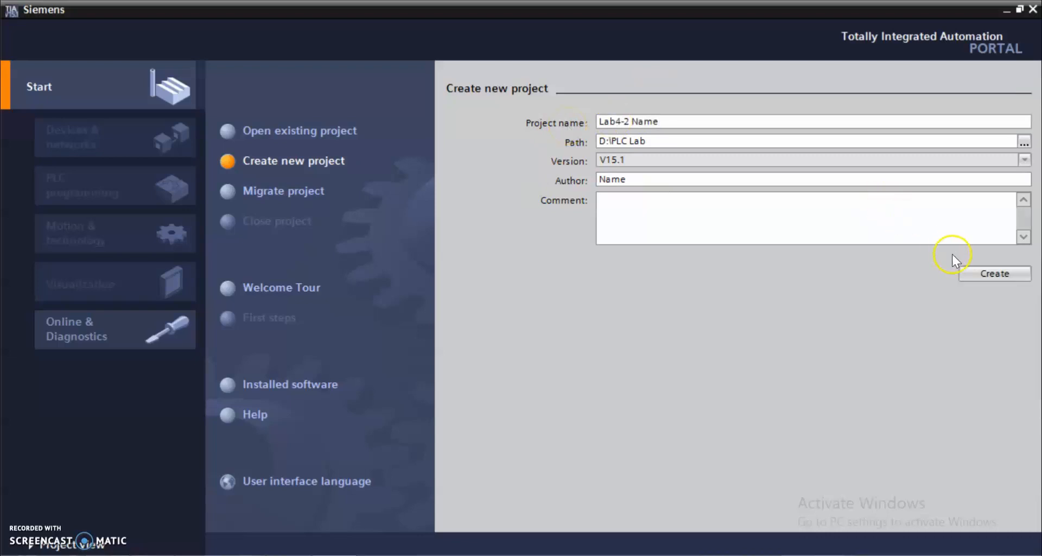
pyautogui.click(991, 273)
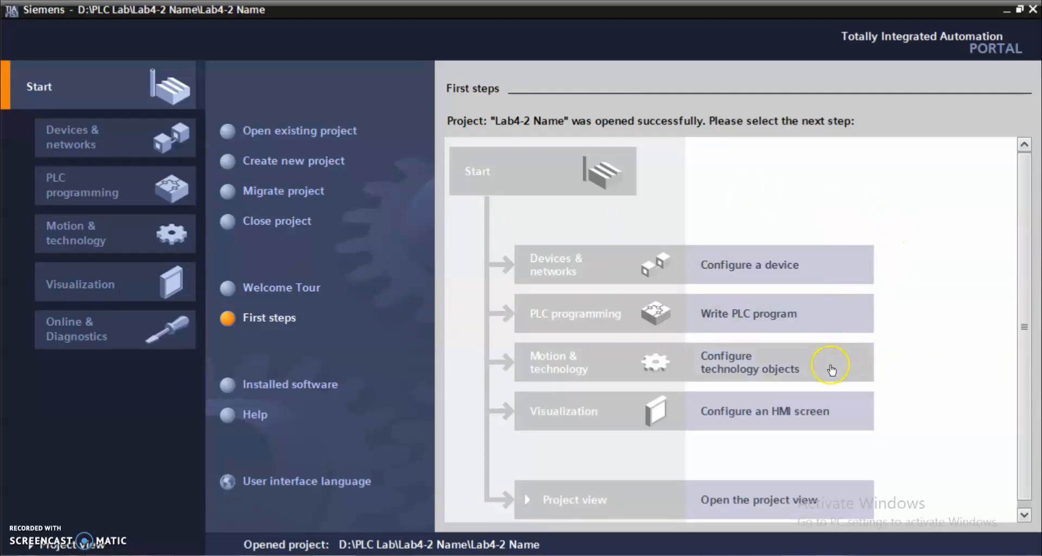
# Switch to the project view and start Add new device from the project tree.
pyautogui.click(707, 501)
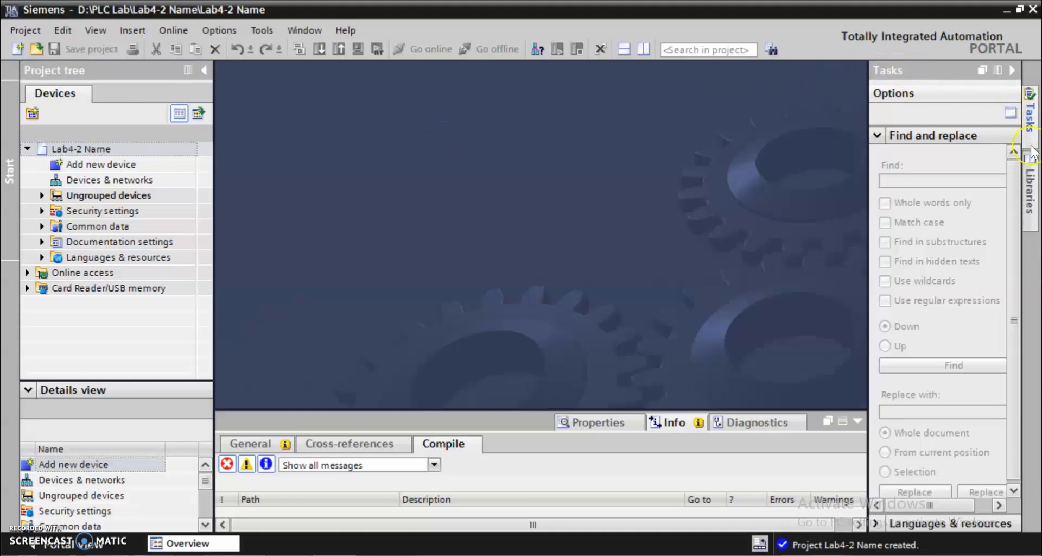
pyautogui.click(1035, 171)
pyautogui.click(1029, 109)
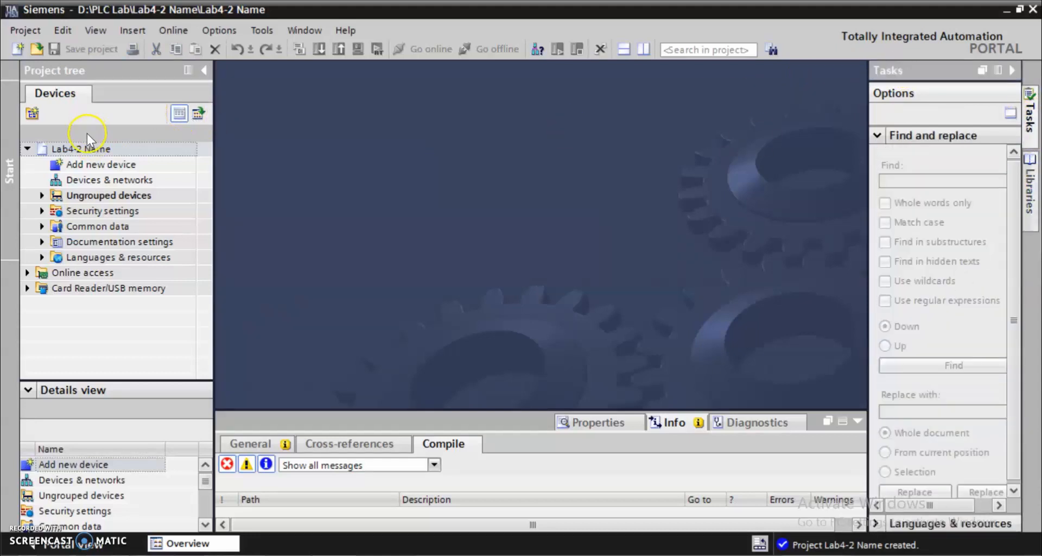
pyautogui.click(108, 164)
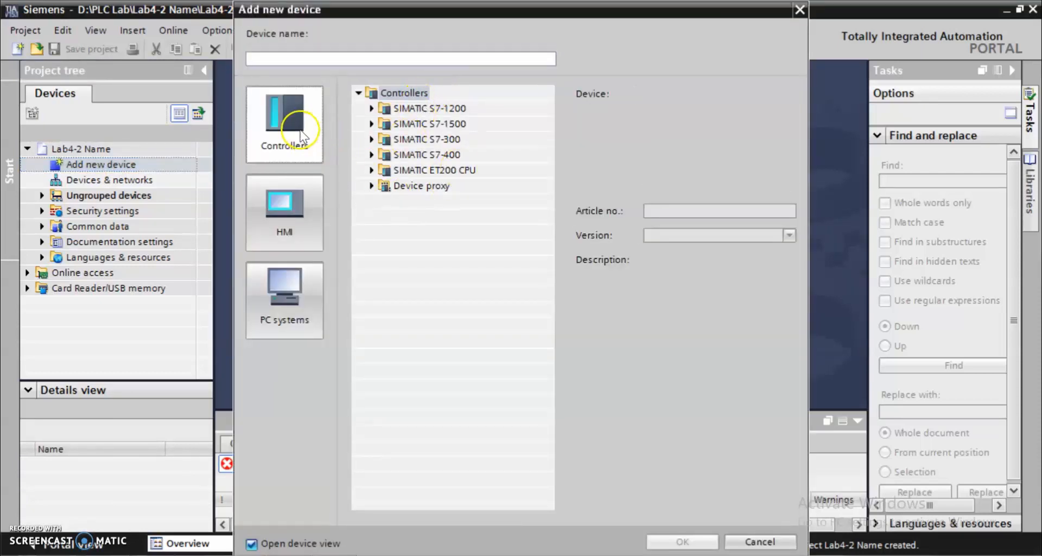
# Expand Controllers > SIMATIC S7-1500 > CPU in the Add new device catalog.
pyautogui.click(299, 209)
pyautogui.click(283, 117)
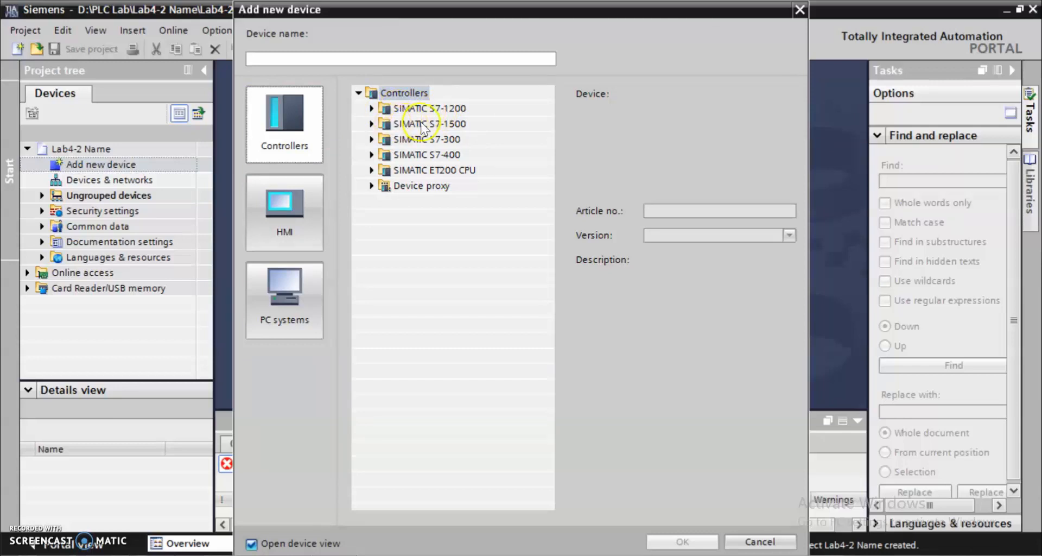
pyautogui.click(372, 125)
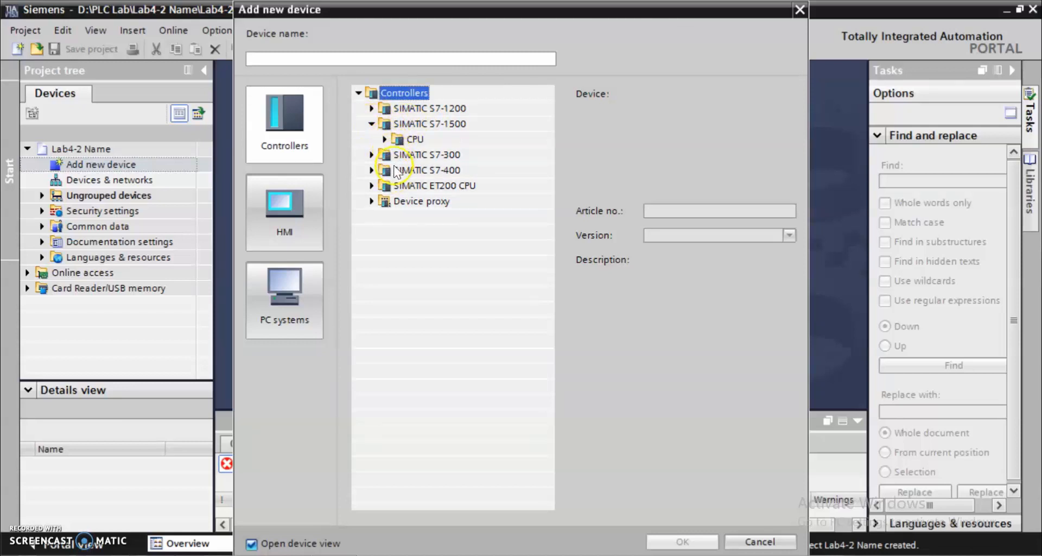
pyautogui.click(385, 139)
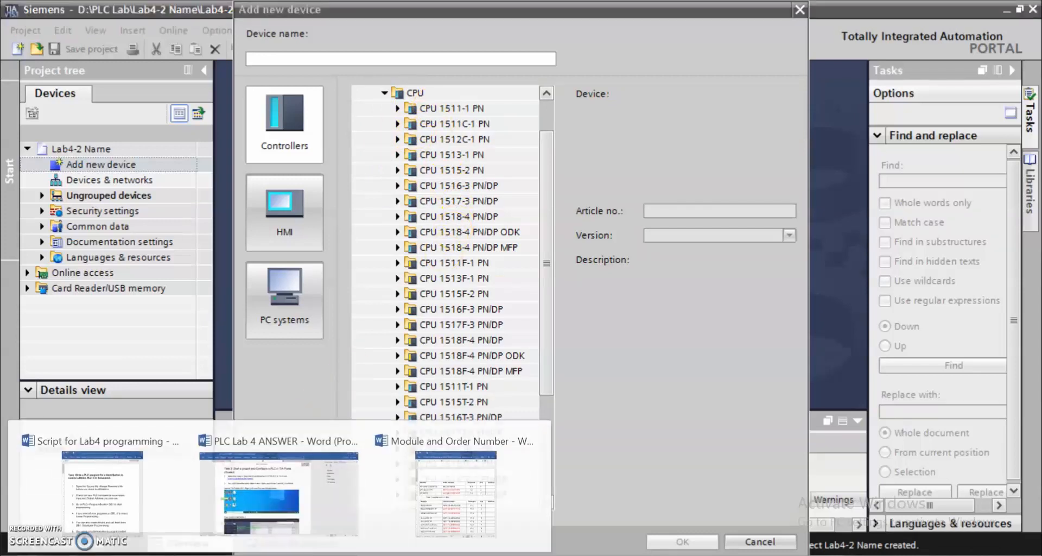
# In the Word table, highlight CPU 1512C-1 PN and the Module column.
pyautogui.click(428, 473)
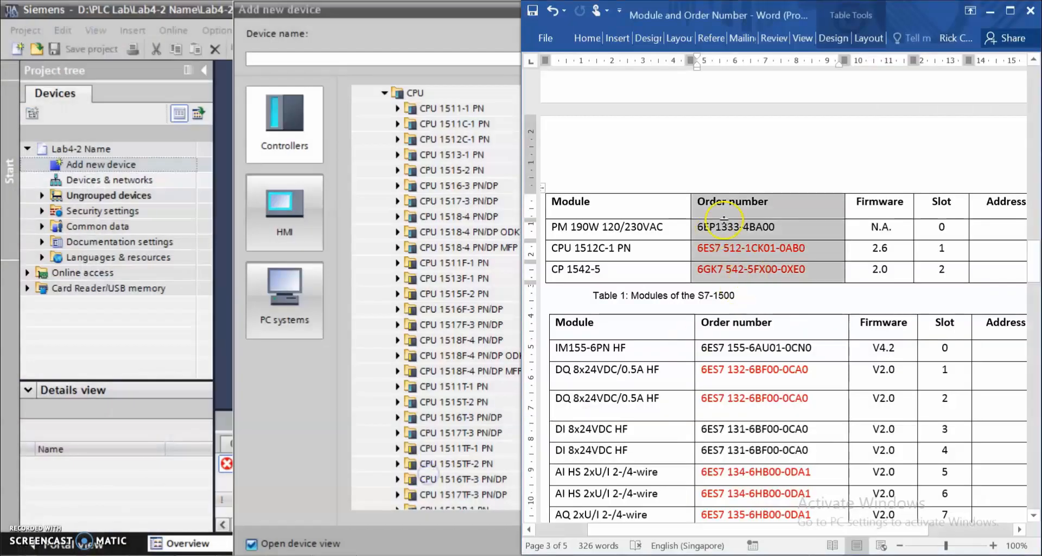
pyautogui.click(642, 247)
pyautogui.moveTo(642, 248); pyautogui.dragTo(549, 244)
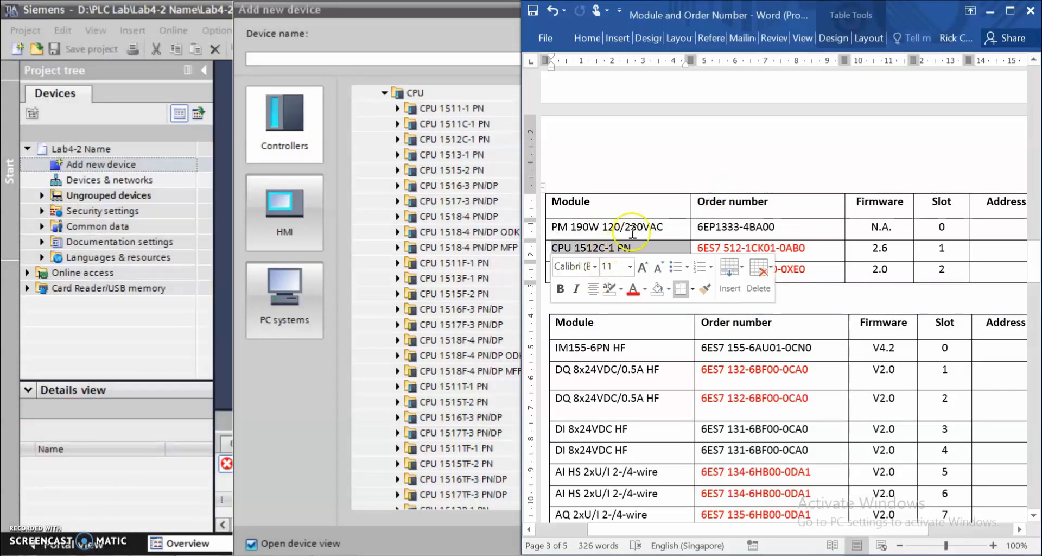
pyautogui.click(661, 159)
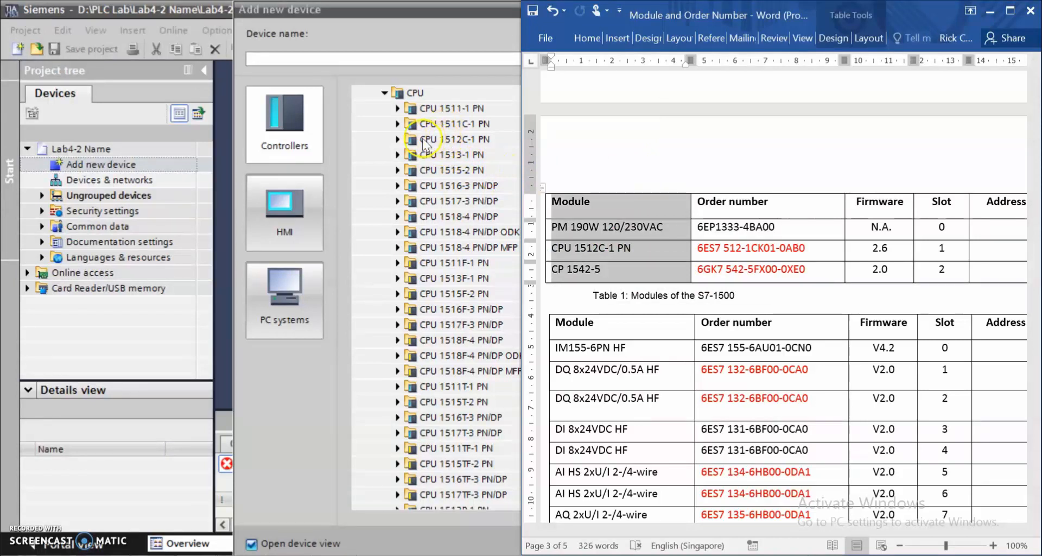
pyautogui.click(397, 142)
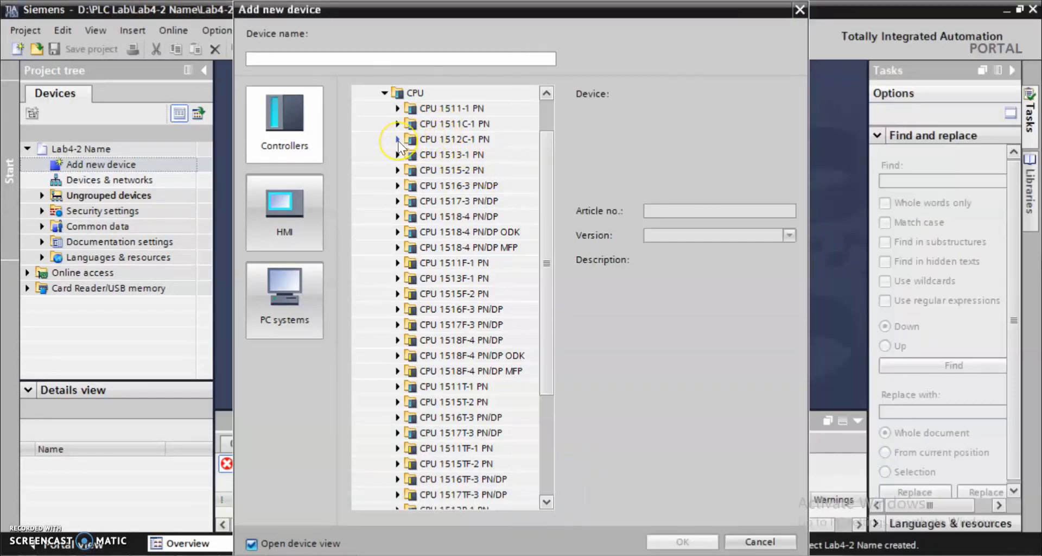
# Confirm order number 6ES7 512-1CK01-0AB0 in Word and select that CPU 1512C-1 PN article, version V2.6.
pyautogui.click(397, 140)
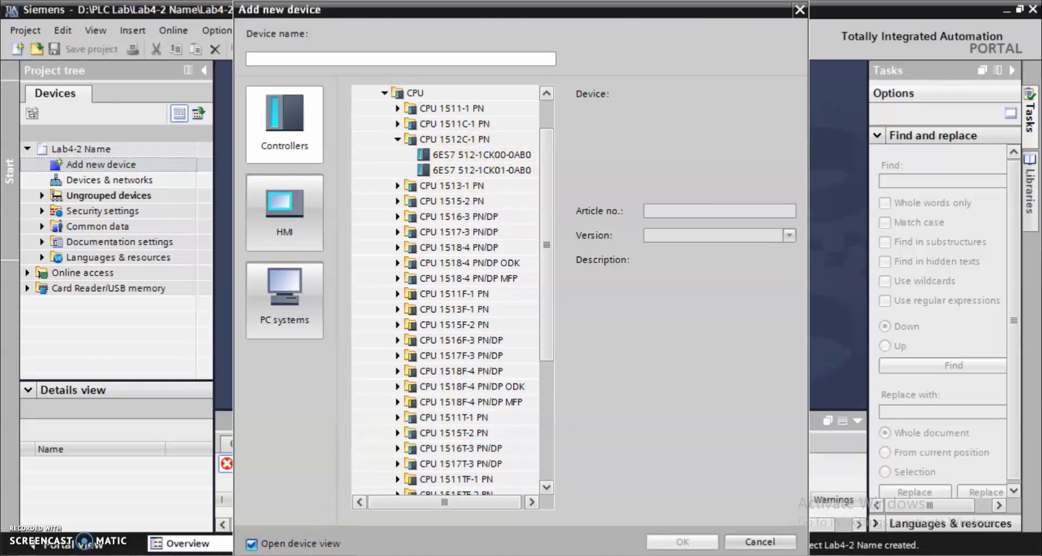
pyautogui.click(414, 481)
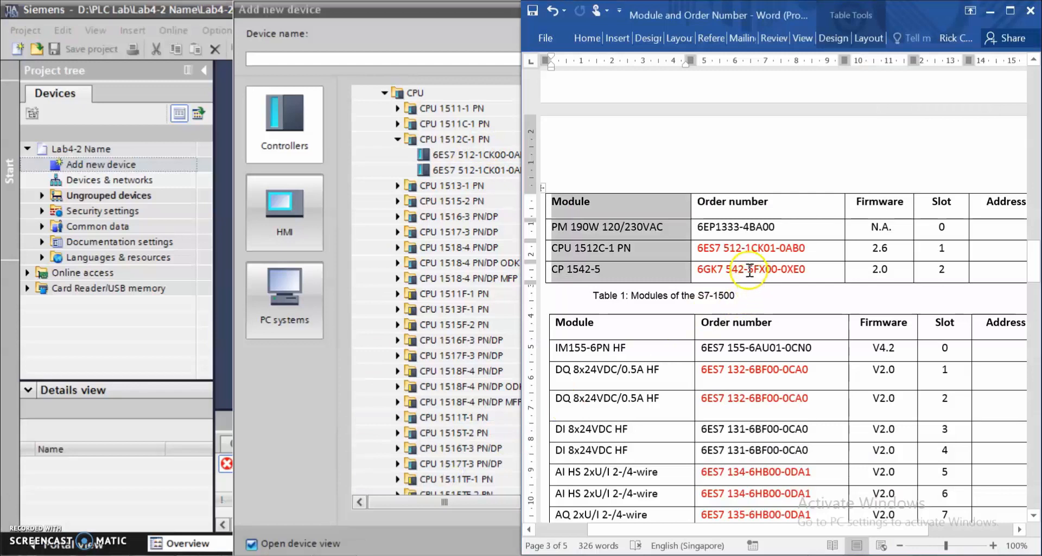
pyautogui.click(749, 250)
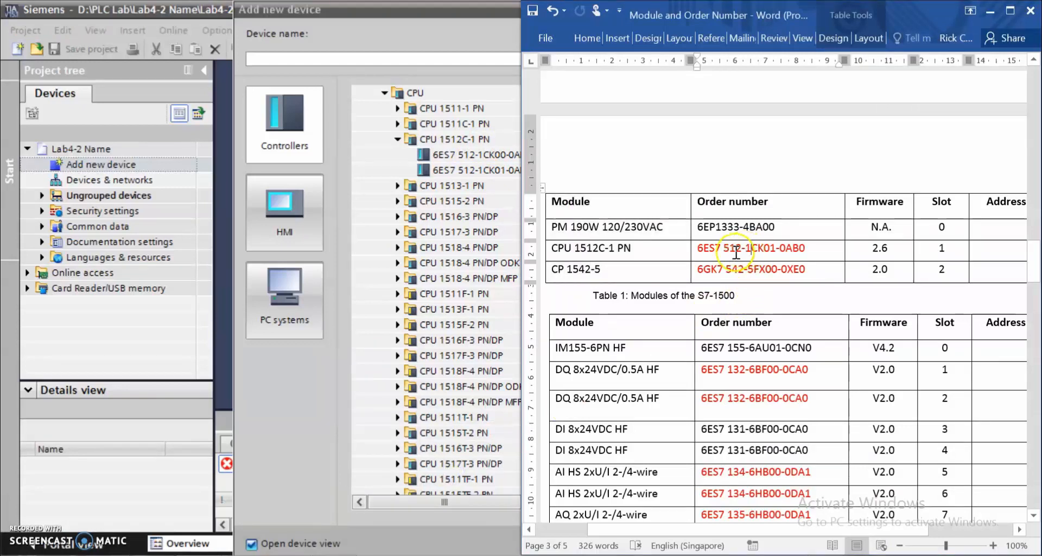
pyautogui.moveTo(697, 248); pyautogui.dragTo(805, 248)
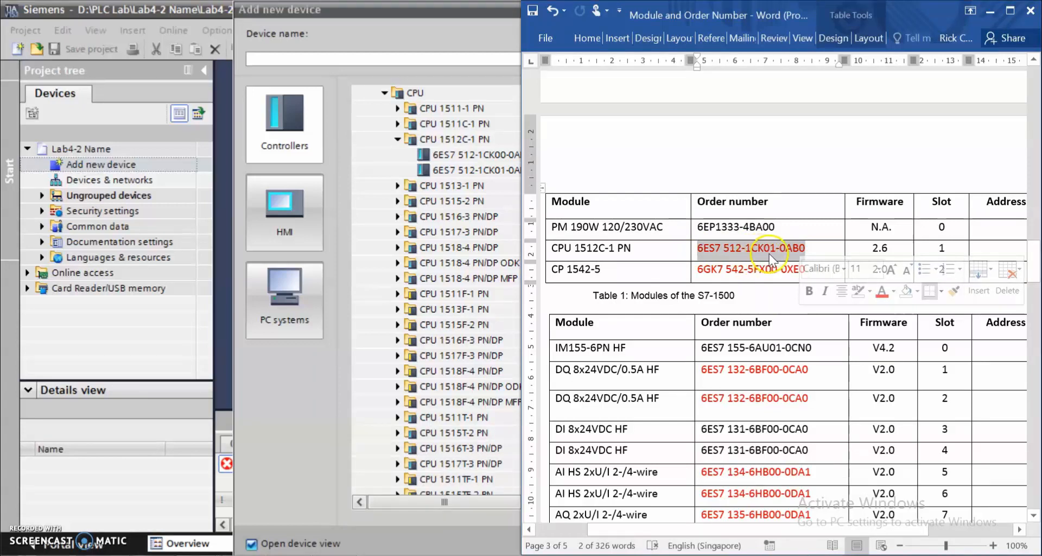
pyautogui.click(482, 170)
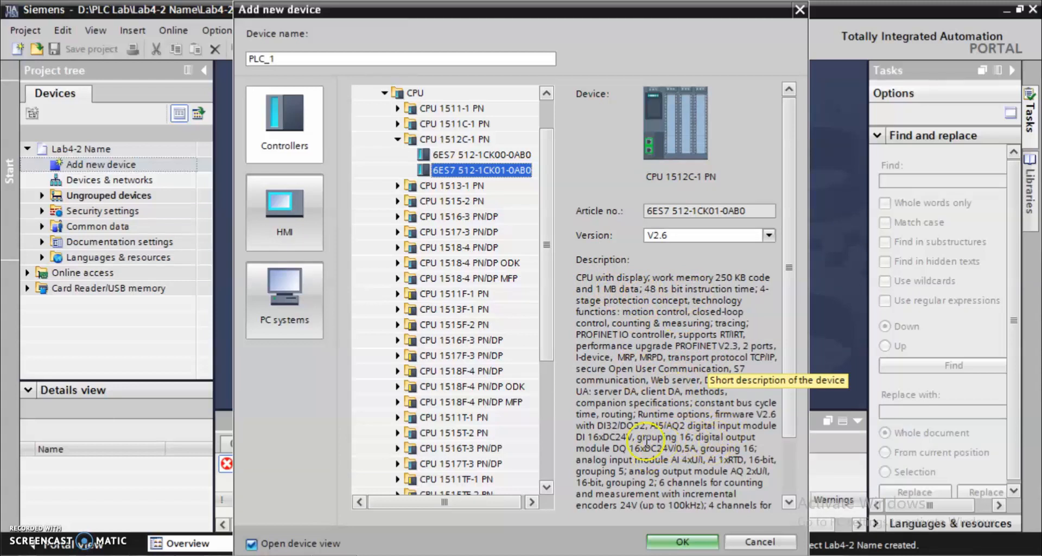
pyautogui.moveTo(603, 425); pyautogui.dragTo(629, 423)
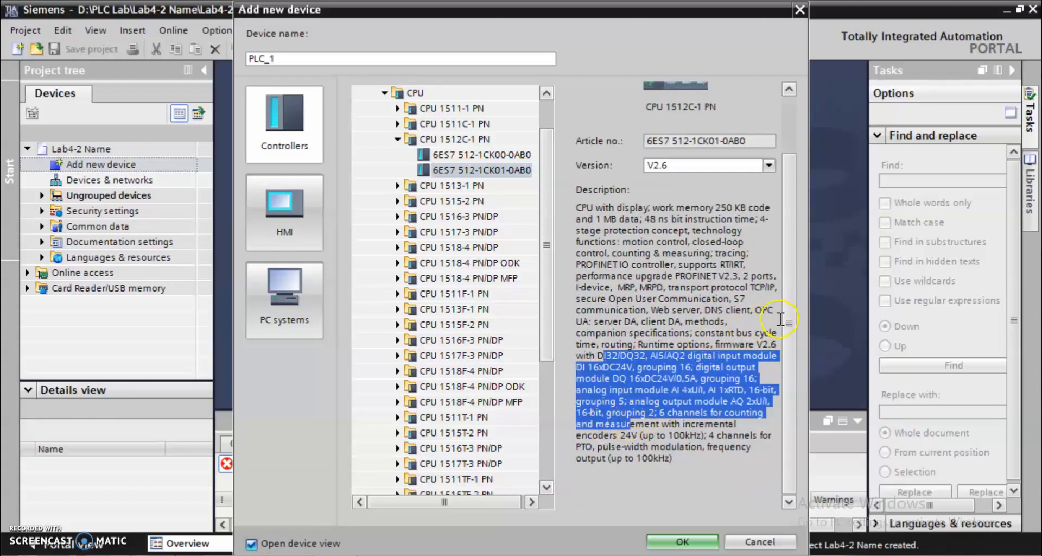
pyautogui.moveTo(786, 316); pyautogui.dragTo(802, 273)
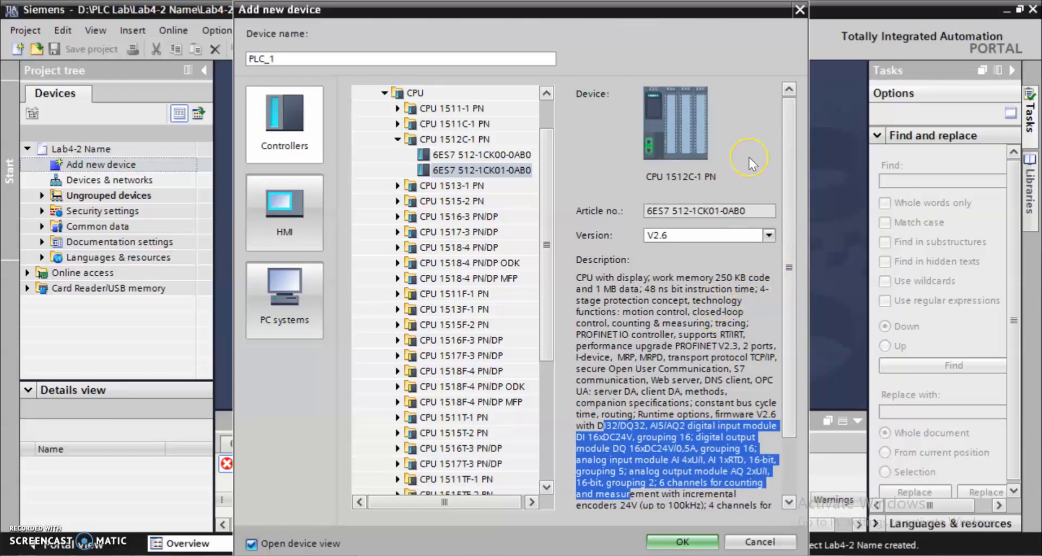
pyautogui.click(680, 238)
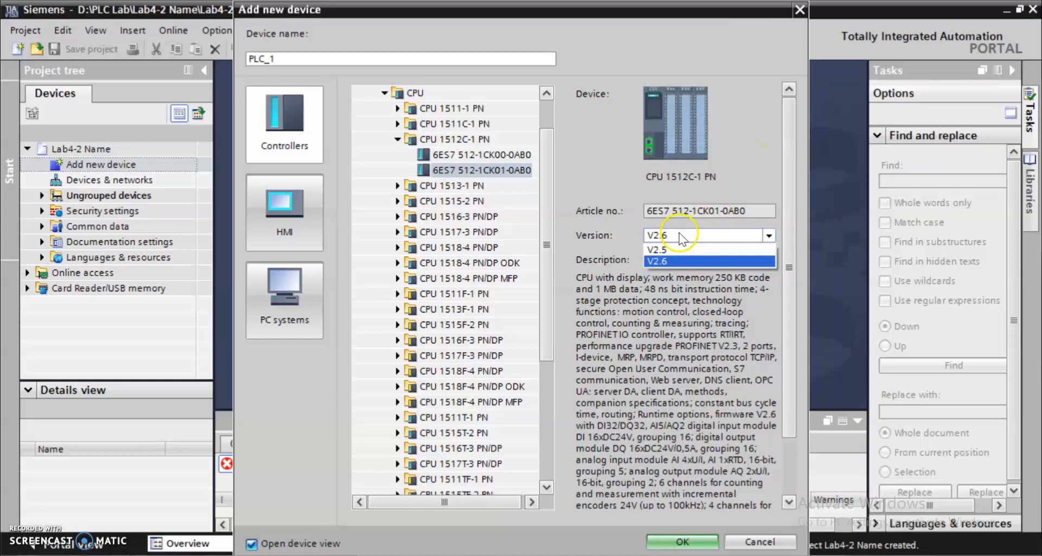
pyautogui.click(683, 262)
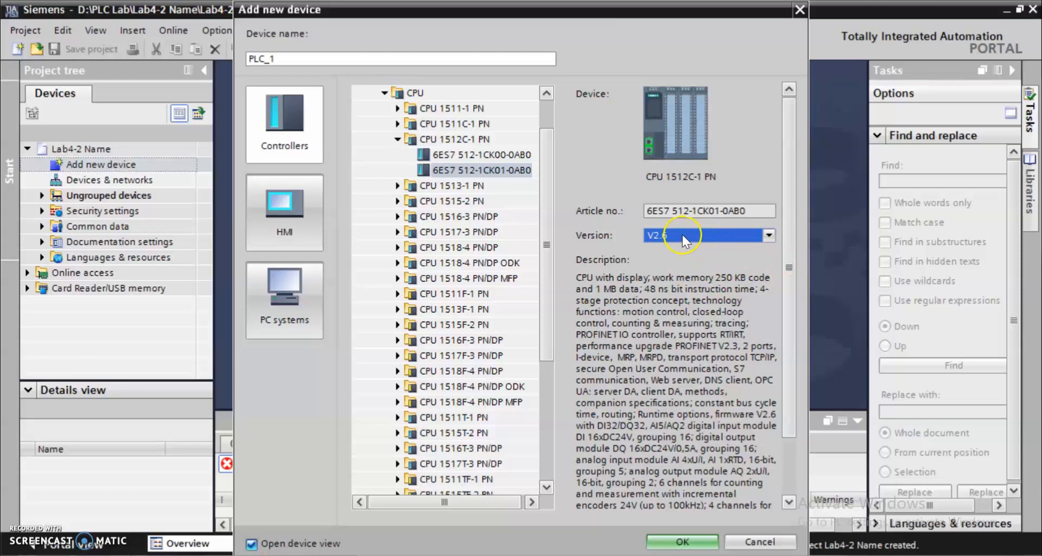
# Add CPU 1512C-1 PN as PLC_1, then select empty slot 0 on Rail_0 in device view.
pyautogui.click(681, 540)
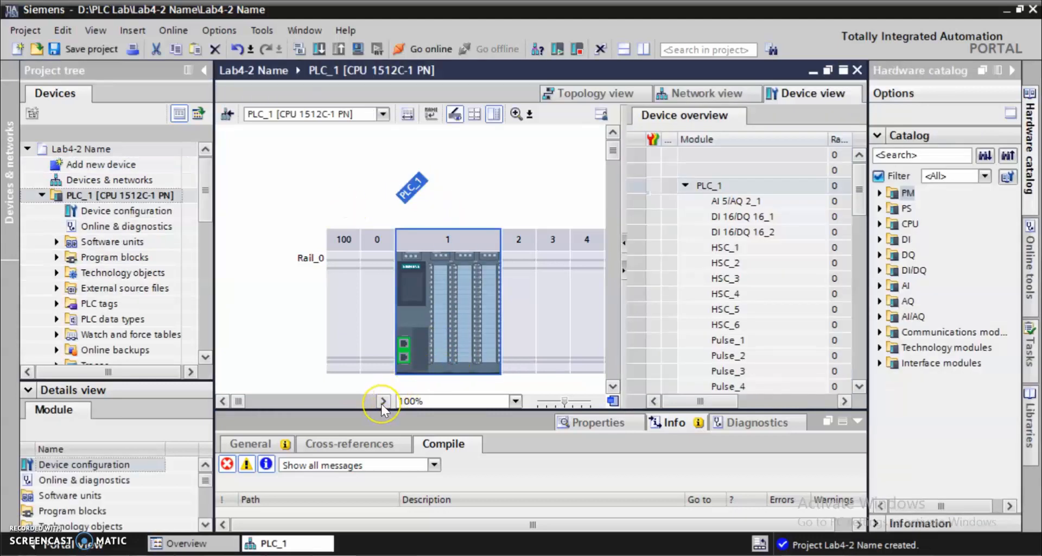
pyautogui.click(384, 401)
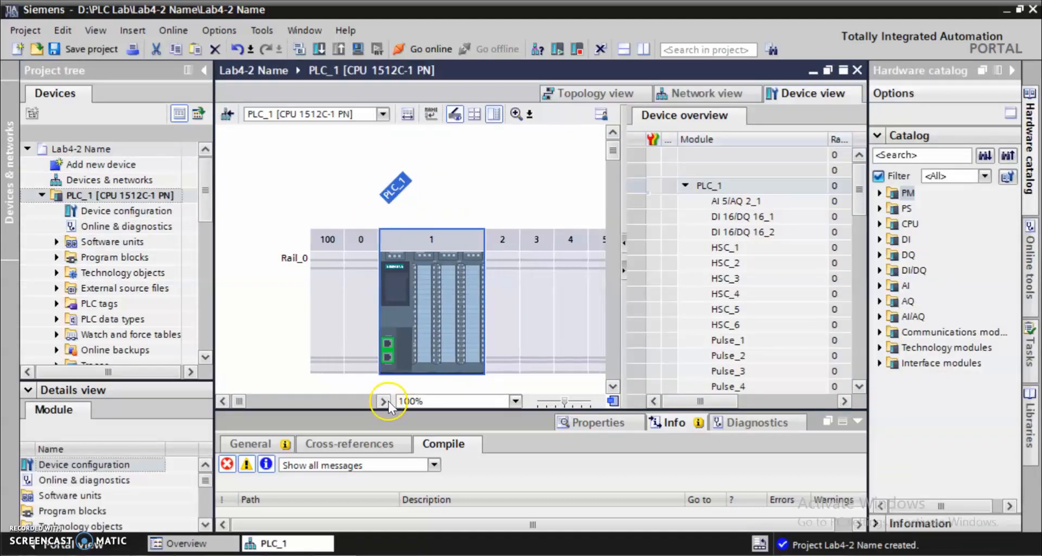
pyautogui.click(387, 401)
pyautogui.click(389, 401)
pyautogui.click(613, 387)
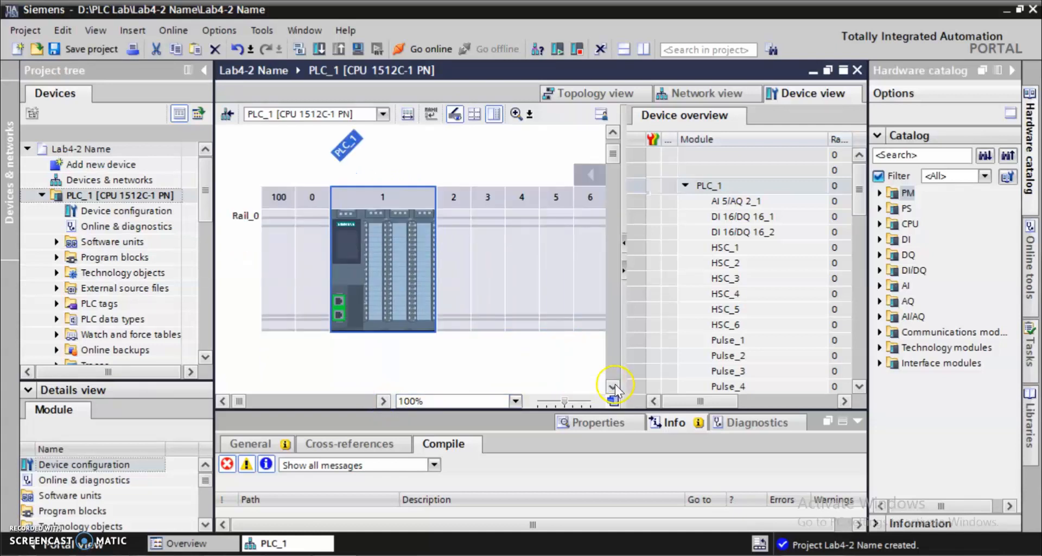
pyautogui.click(379, 204)
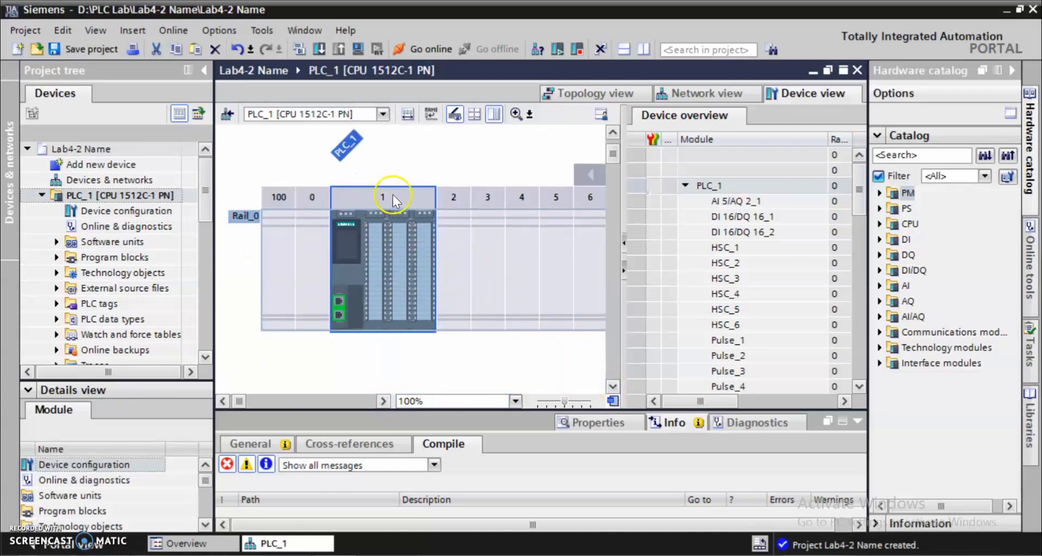
pyautogui.click(385, 196)
pyautogui.click(313, 214)
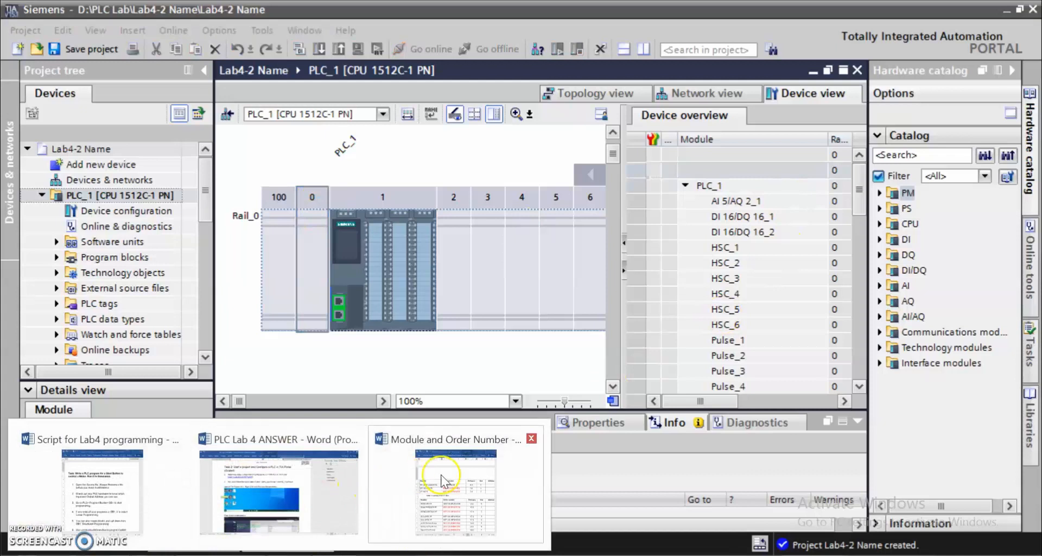
# Place the PM 190W 120/230VAC power module 6EP1333-4BA00 into slot 0 of Rail_0.
pyautogui.click(450, 476)
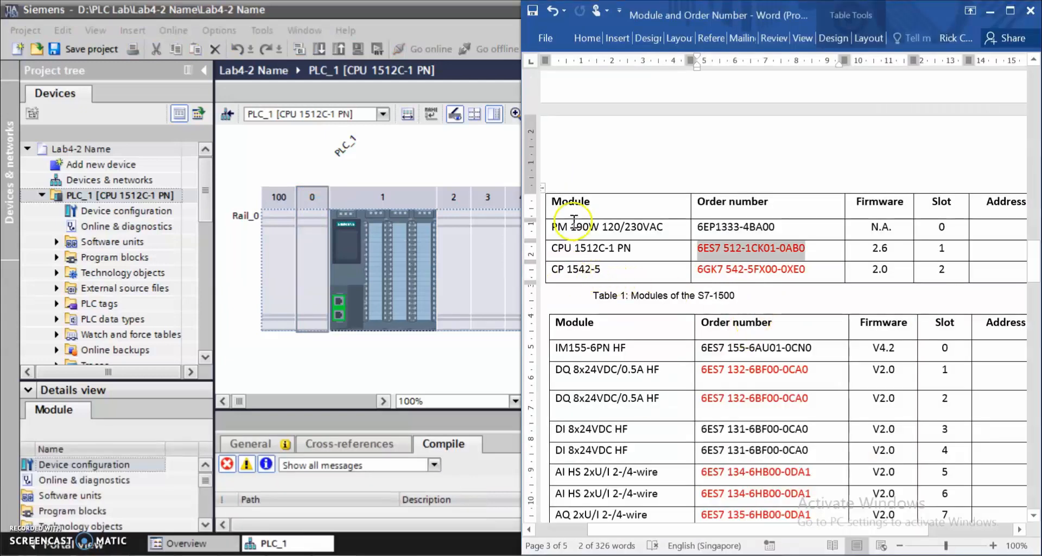
pyautogui.click(554, 225)
pyautogui.moveTo(554, 225); pyautogui.dragTo(652, 227)
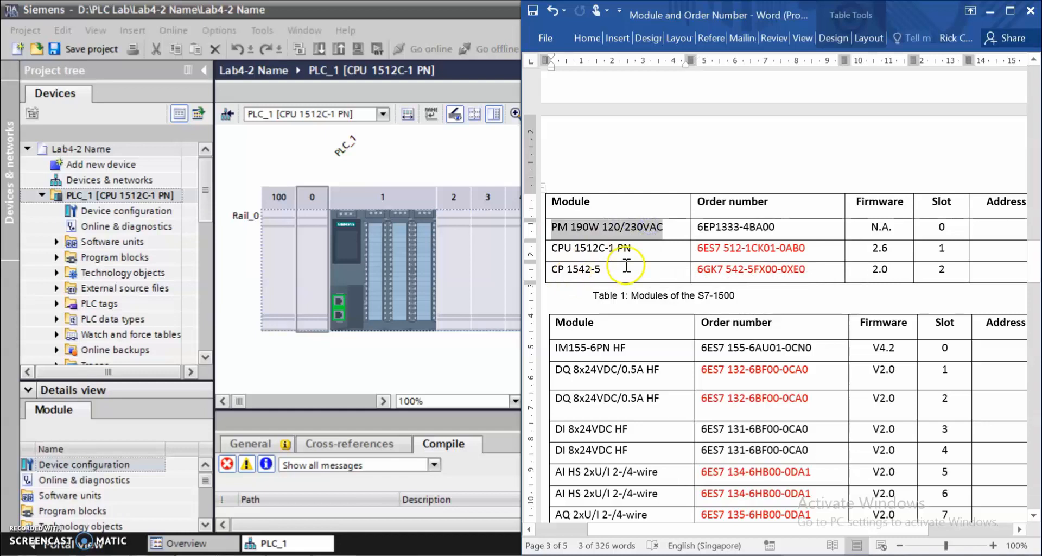
pyautogui.click(483, 152)
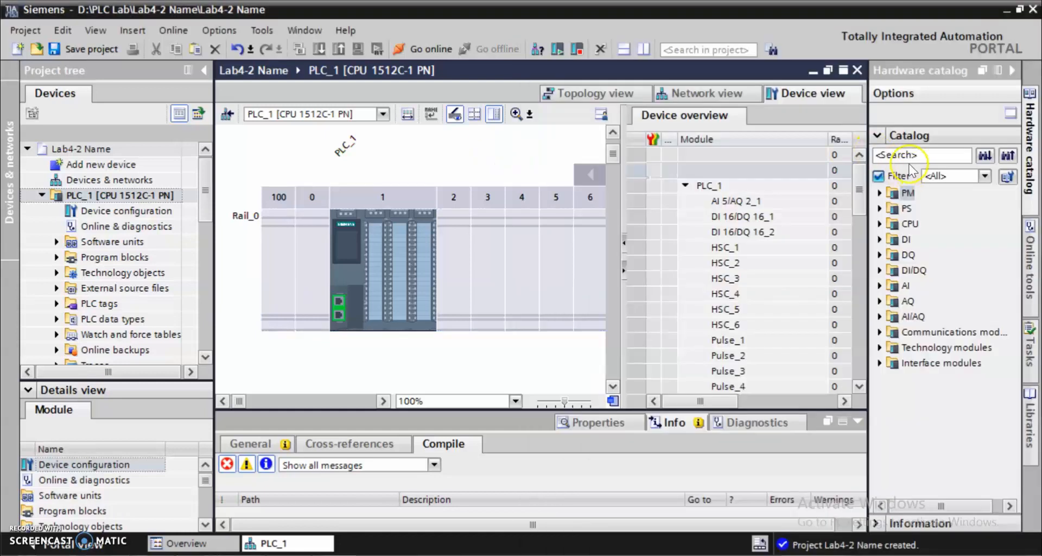
pyautogui.click(905, 195)
pyautogui.doubleClick(905, 194)
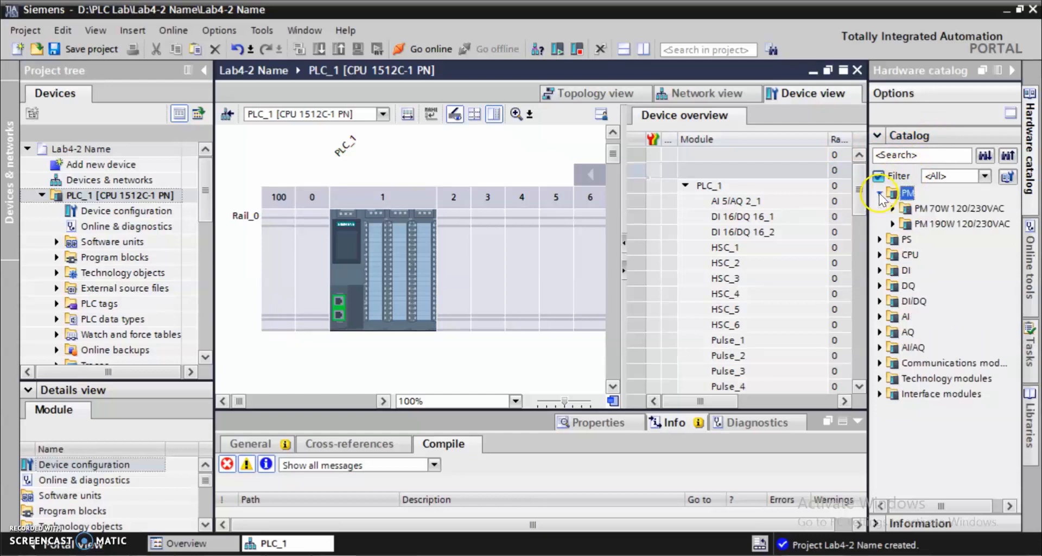
pyautogui.click(893, 223)
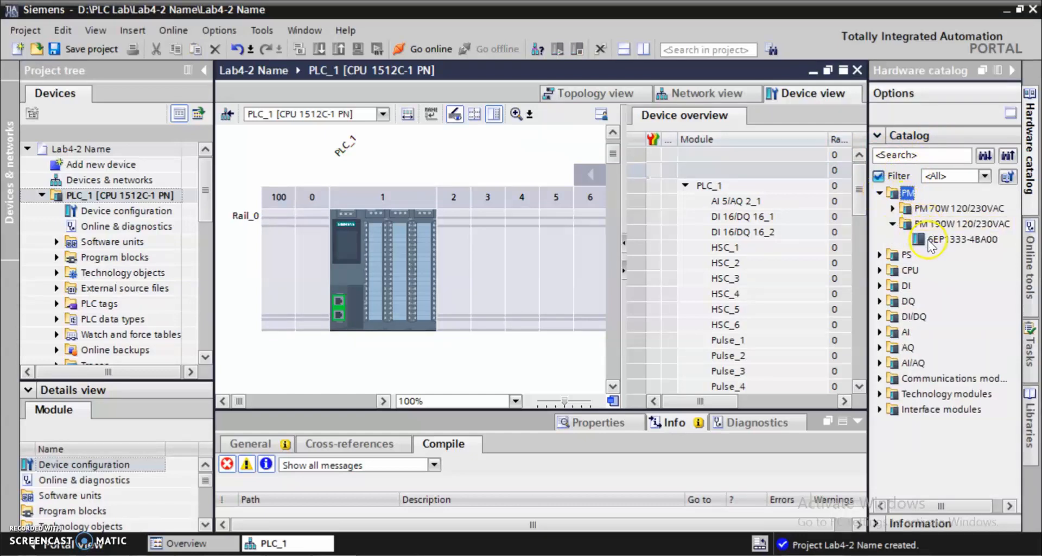
pyautogui.click(955, 239)
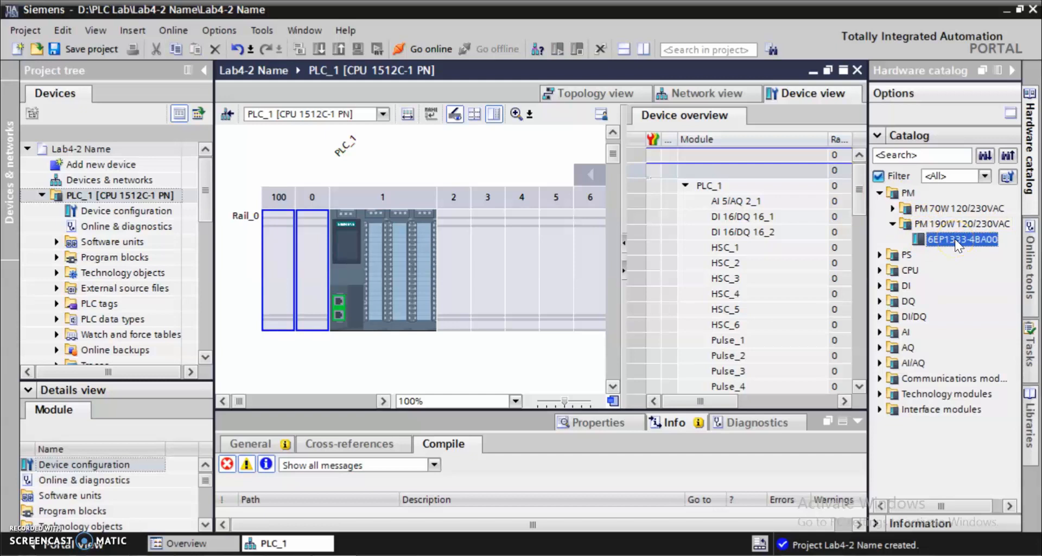
pyautogui.moveTo(955, 243); pyautogui.dragTo(317, 269)
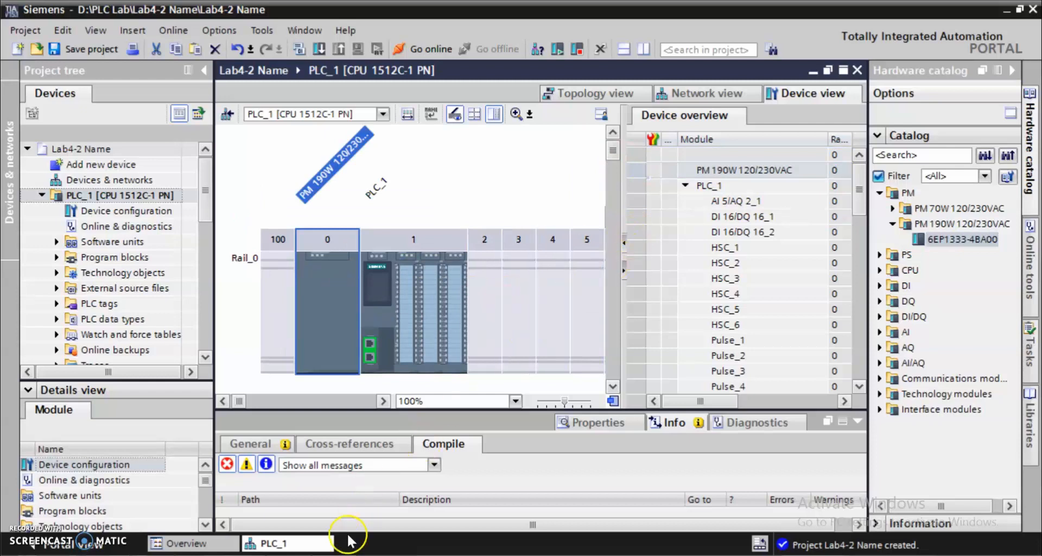
# Highlight the CP 1542-5 module name in the Word module table.
pyautogui.click(280, 555)
pyautogui.click(440, 468)
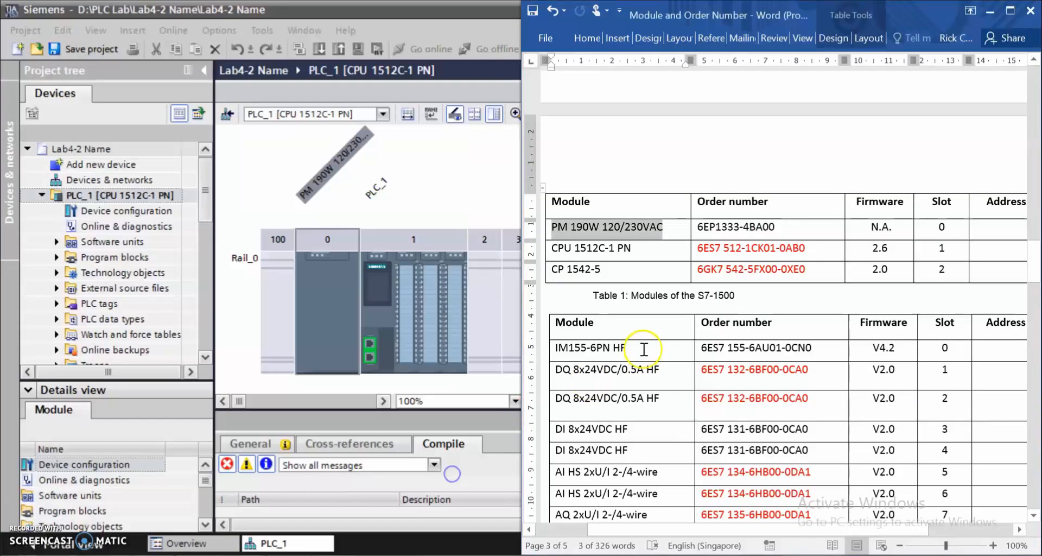
pyautogui.click(607, 268)
pyautogui.moveTo(608, 269); pyautogui.dragTo(552, 270)
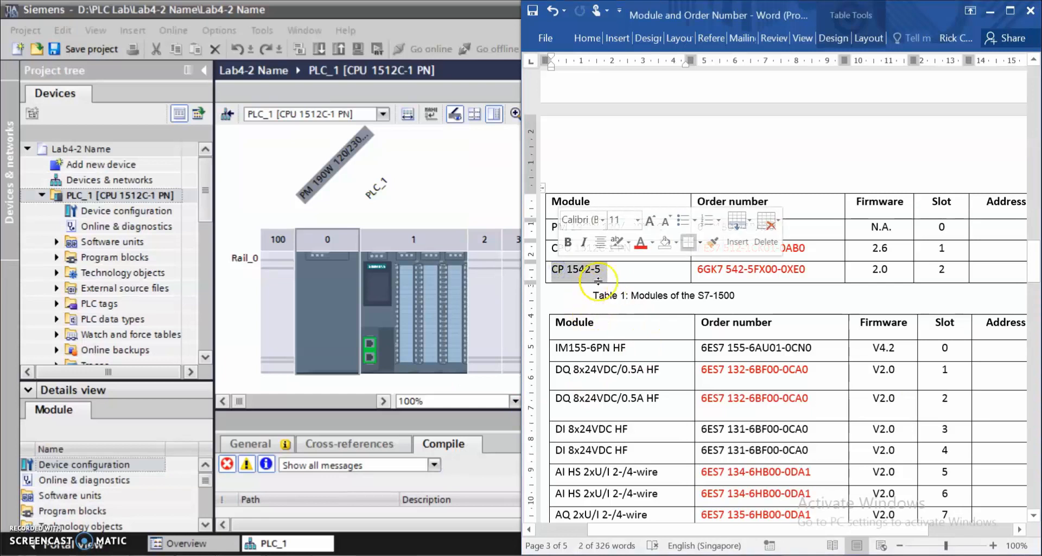
pyautogui.click(476, 166)
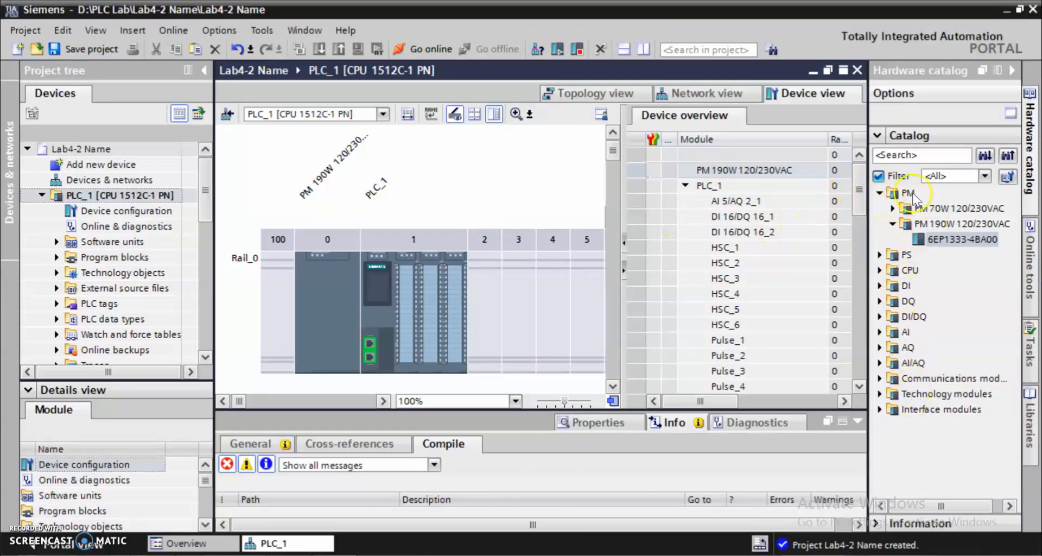
# Search the hardware catalog for CP 1542-5 and insert it into slot 2 of Rail_0.
pyautogui.click(906, 156)
pyautogui.write('CP 1542')
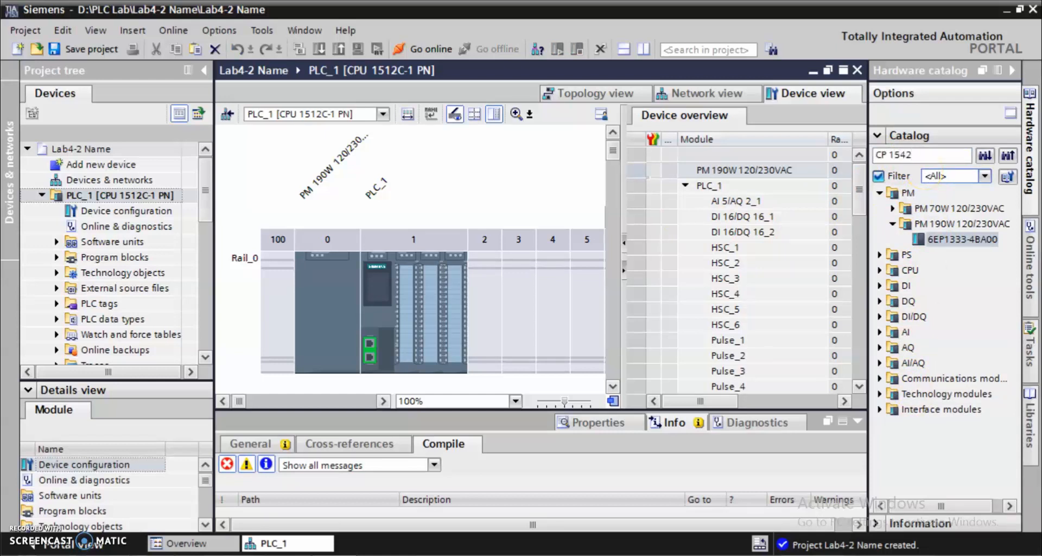
pyautogui.write('-5')
pyautogui.press('Return')
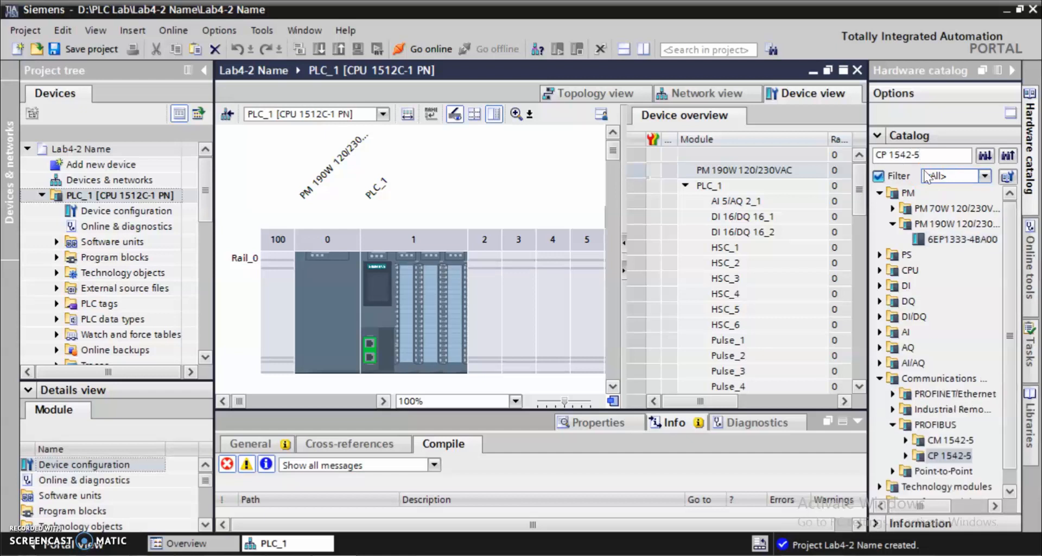
pyautogui.moveTo(1012, 238); pyautogui.dragTo(1019, 308)
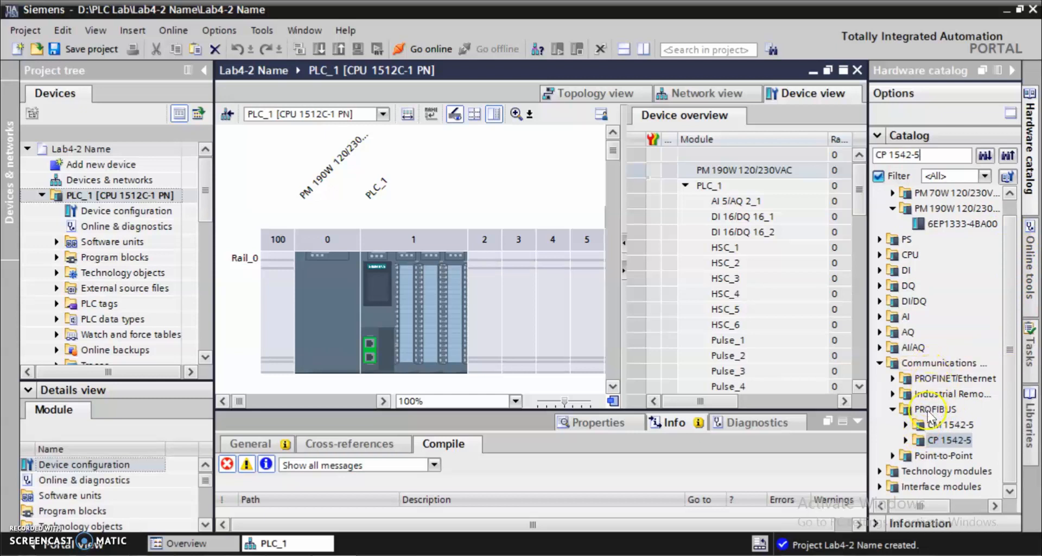
pyautogui.click(905, 439)
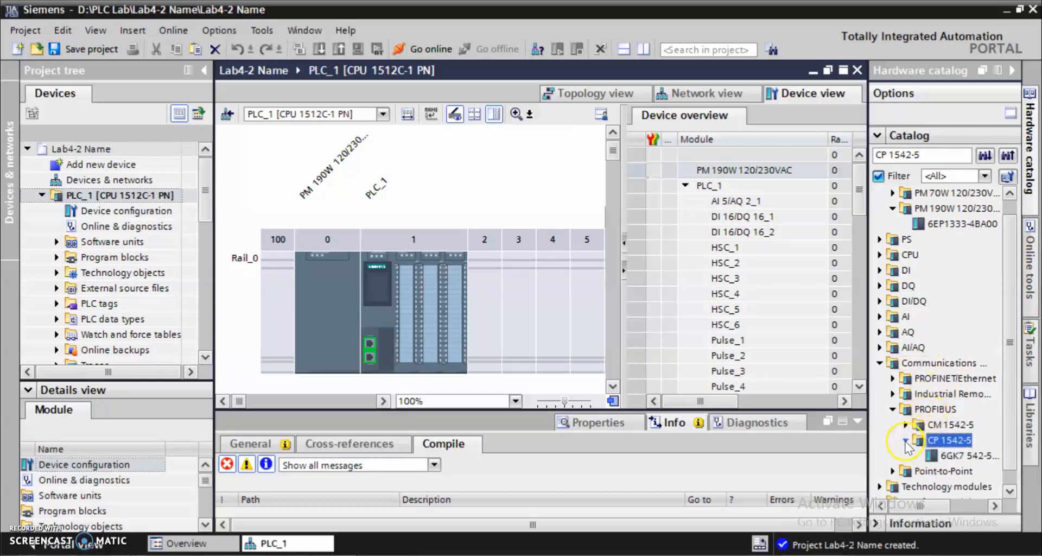
pyautogui.click(944, 456)
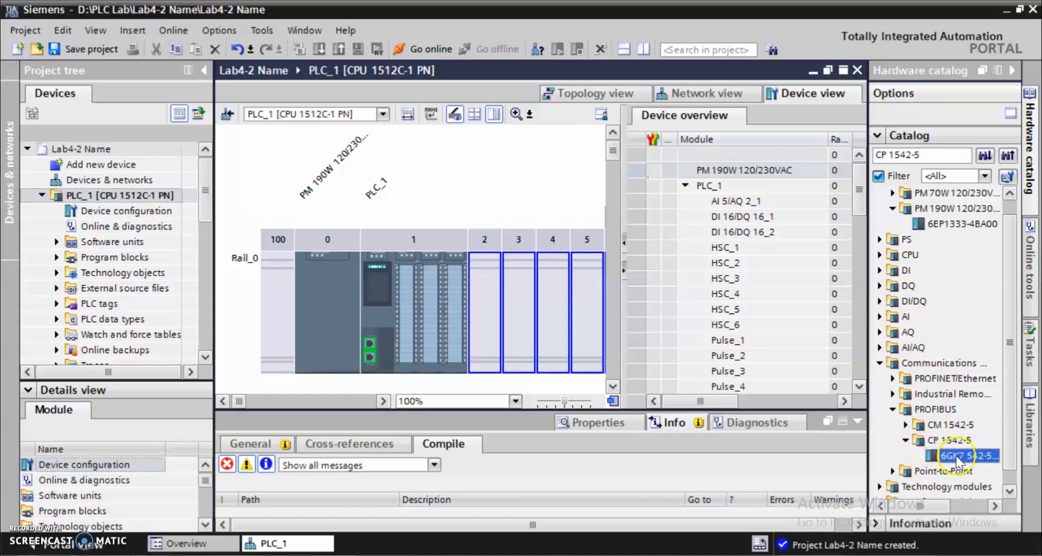
pyautogui.doubleClick(961, 456)
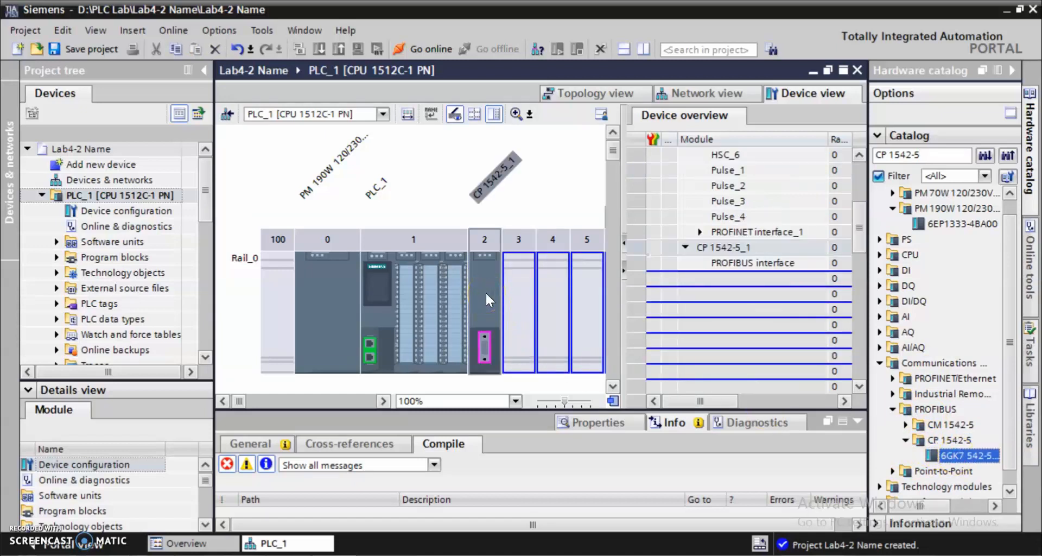
pyautogui.click(452, 354)
pyautogui.click(360, 259)
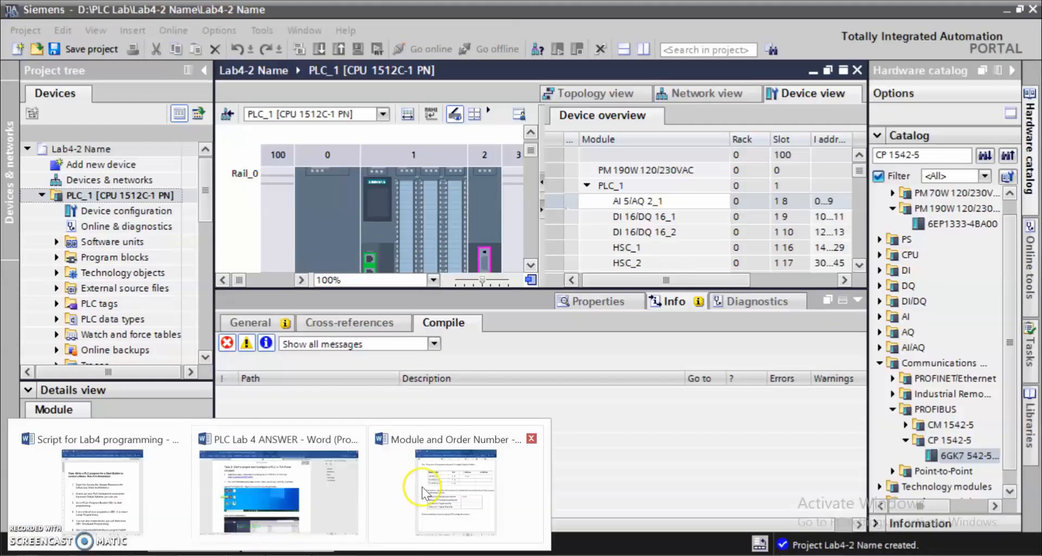
# In the Module and Order Number document, review the AI5/AQ 2_1 row of the I/O table.
pyautogui.click(430, 489)
pyautogui.scroll(3, 766, 355)
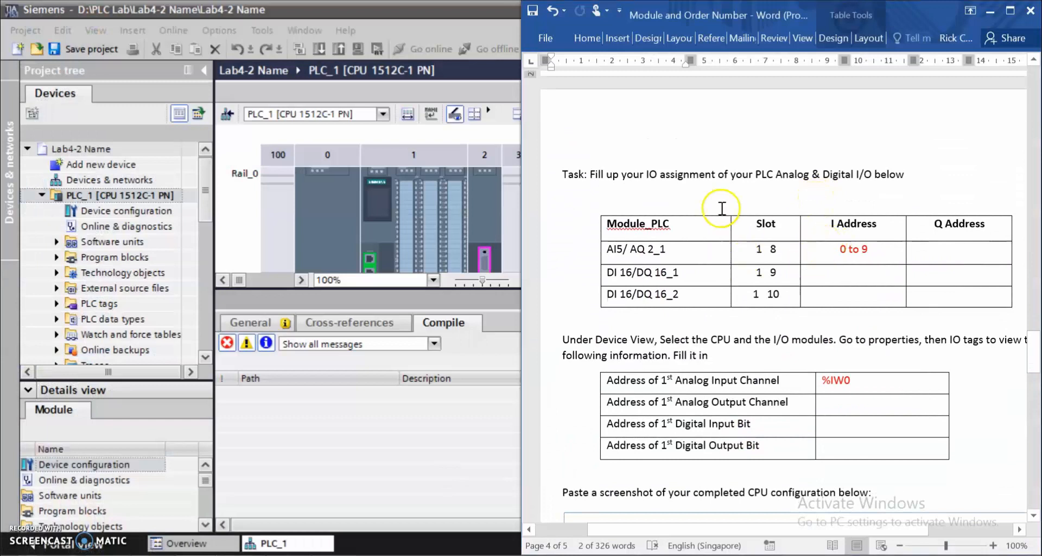
pyautogui.moveTo(606, 253); pyautogui.dragTo(688, 259)
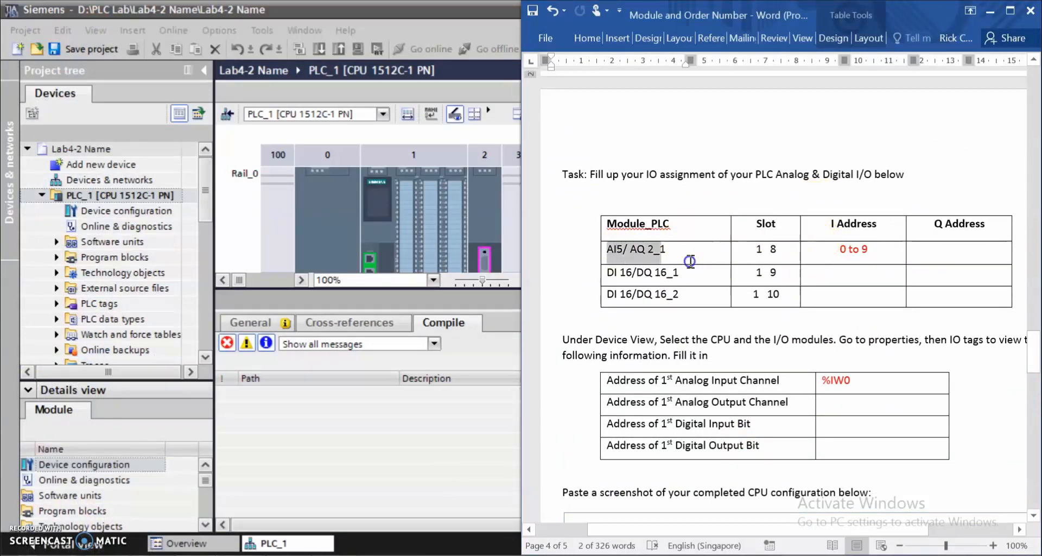
pyautogui.click(840, 249)
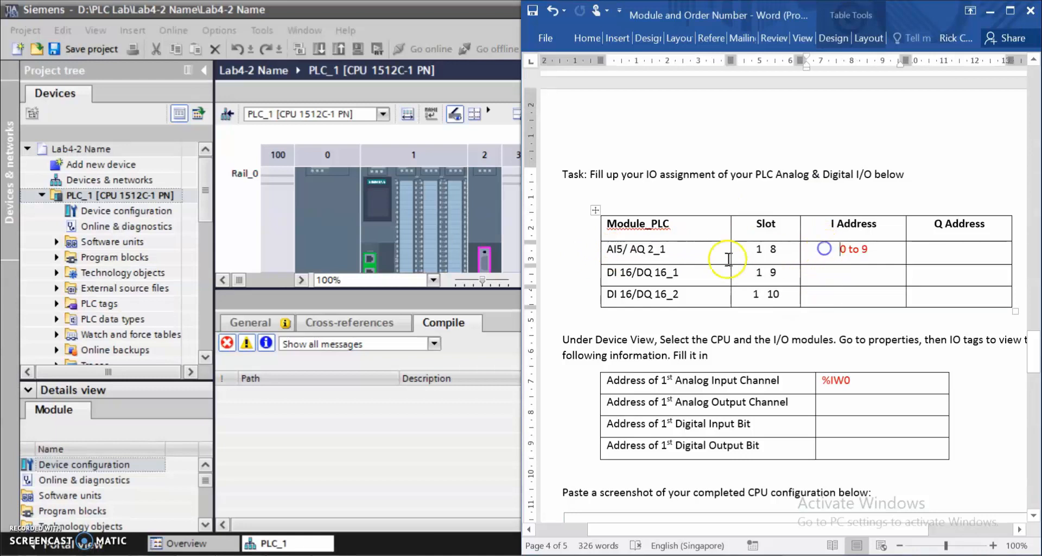
pyautogui.moveTo(608, 253); pyautogui.dragTo(666, 245)
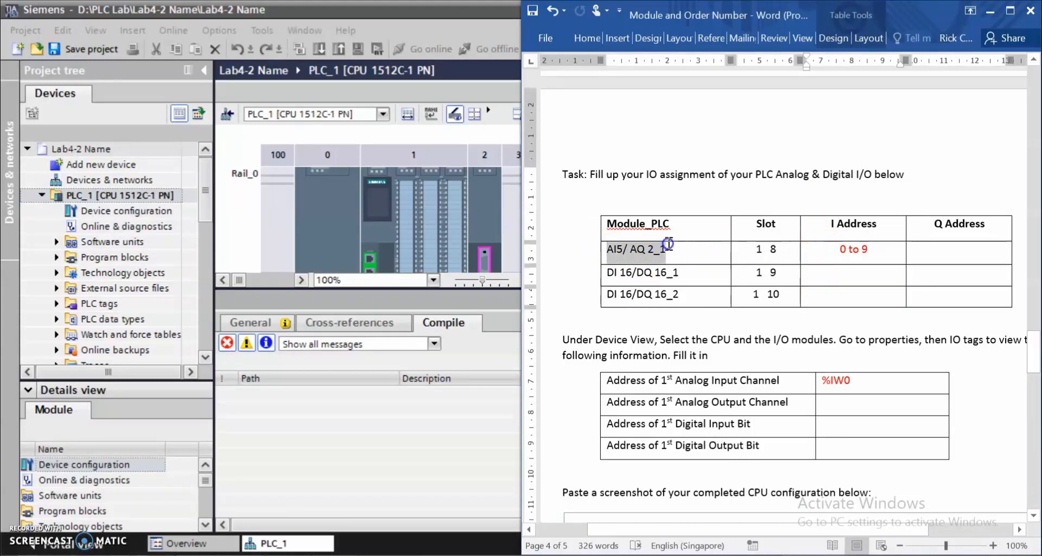
pyautogui.moveTo(608, 273); pyautogui.dragTo(691, 279)
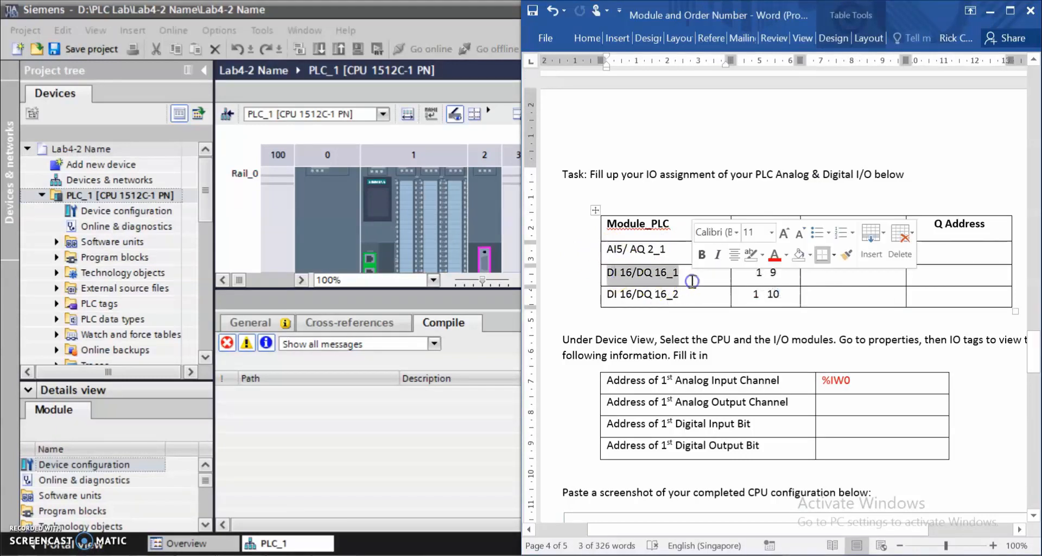
pyautogui.click(853, 275)
pyautogui.click(954, 273)
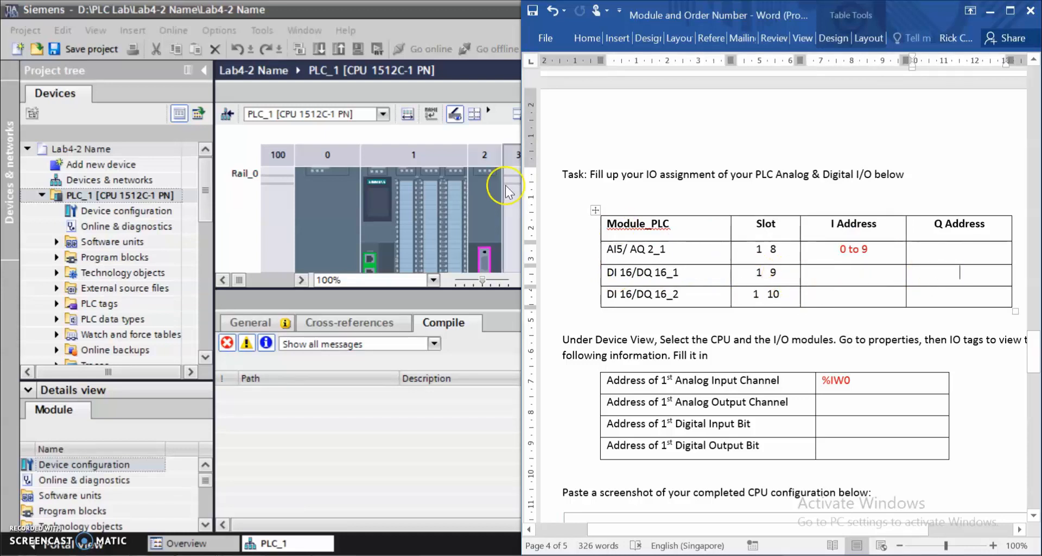
pyautogui.click(240, 208)
pyautogui.moveTo(542, 164); pyautogui.dragTo(531, 161)
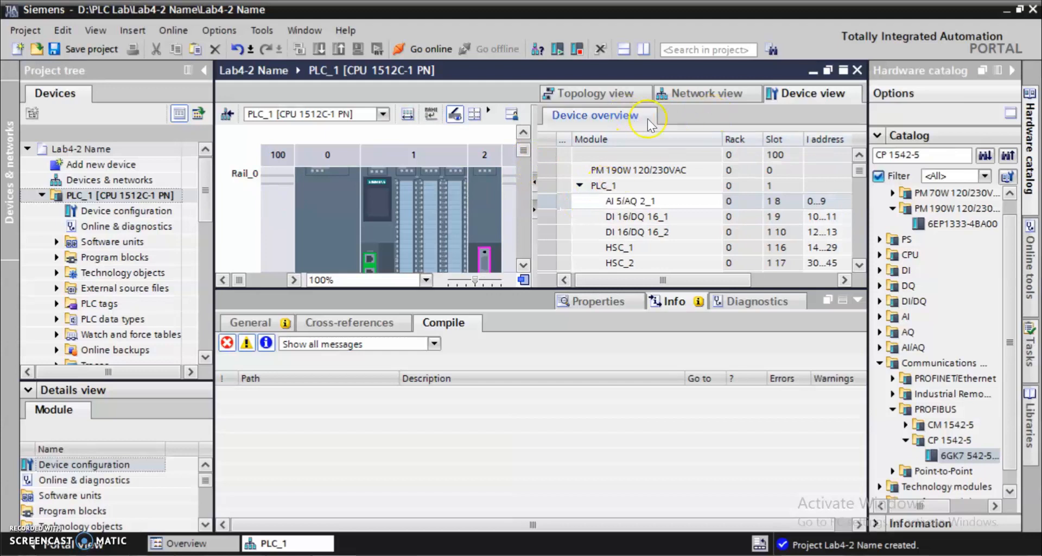
# Select the AI 5/AQ 2_1 module and show its IO tags in Properties.
pyautogui.click(622, 202)
pyautogui.click(628, 220)
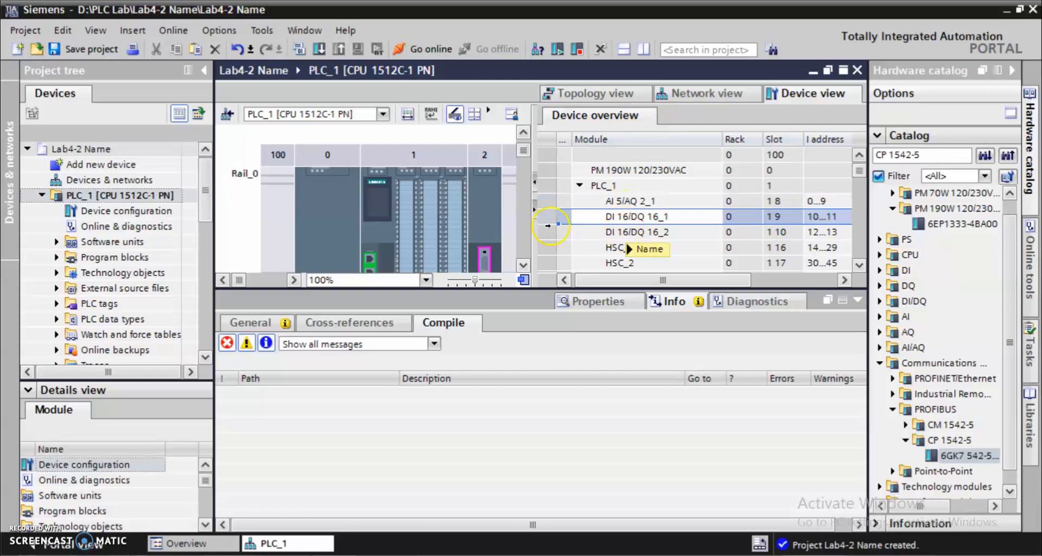
pyautogui.click(406, 218)
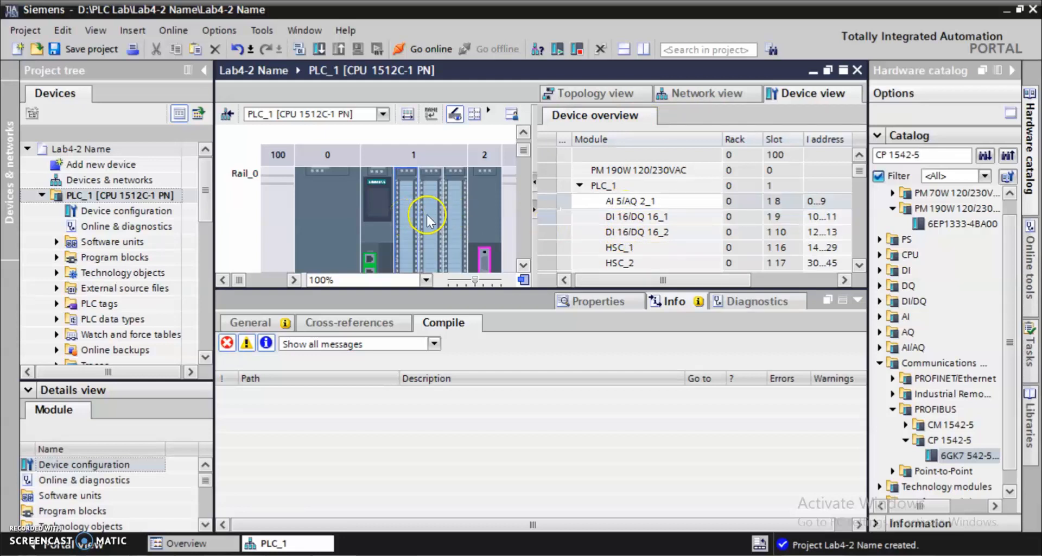
pyautogui.click(455, 214)
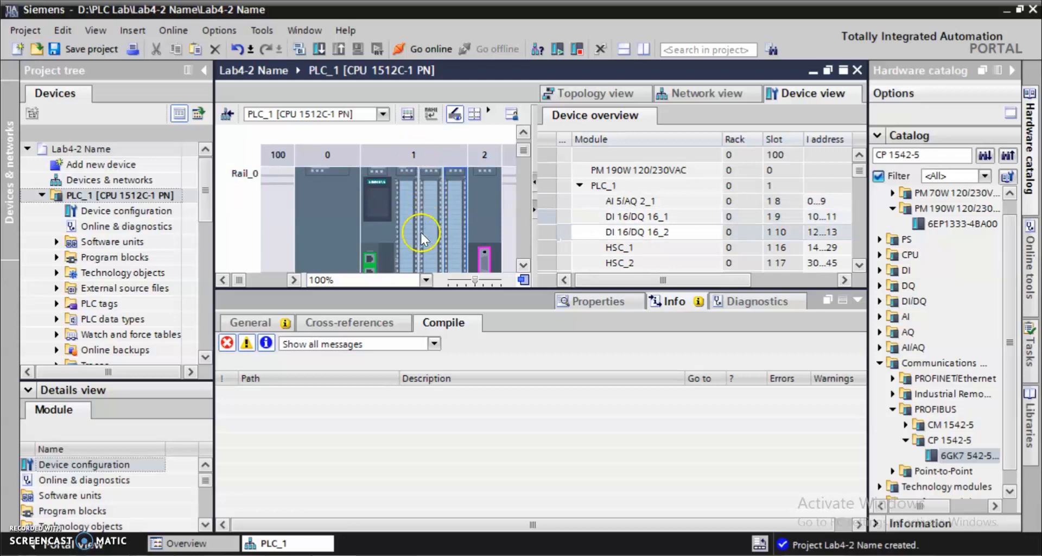
pyautogui.click(403, 190)
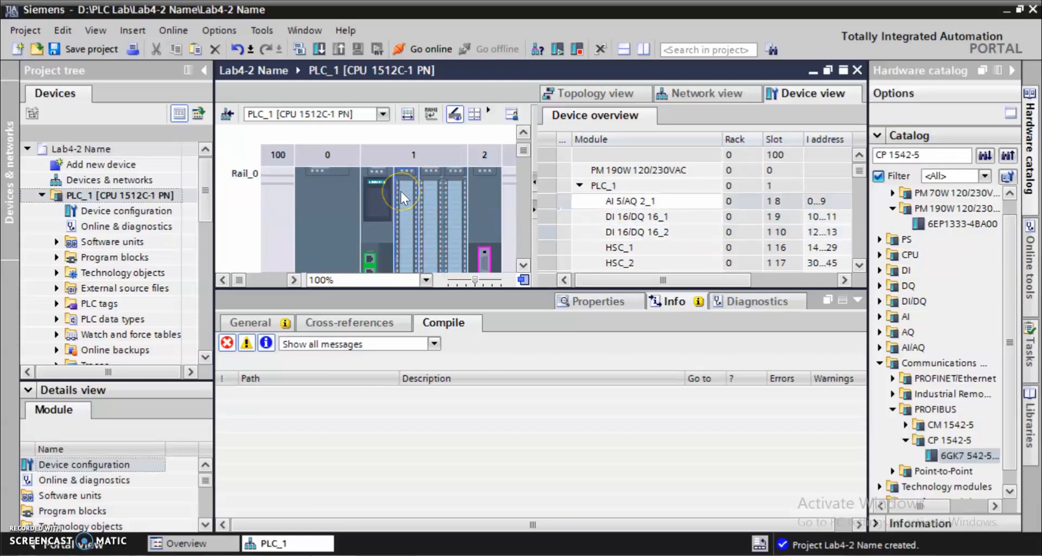
pyautogui.click(599, 305)
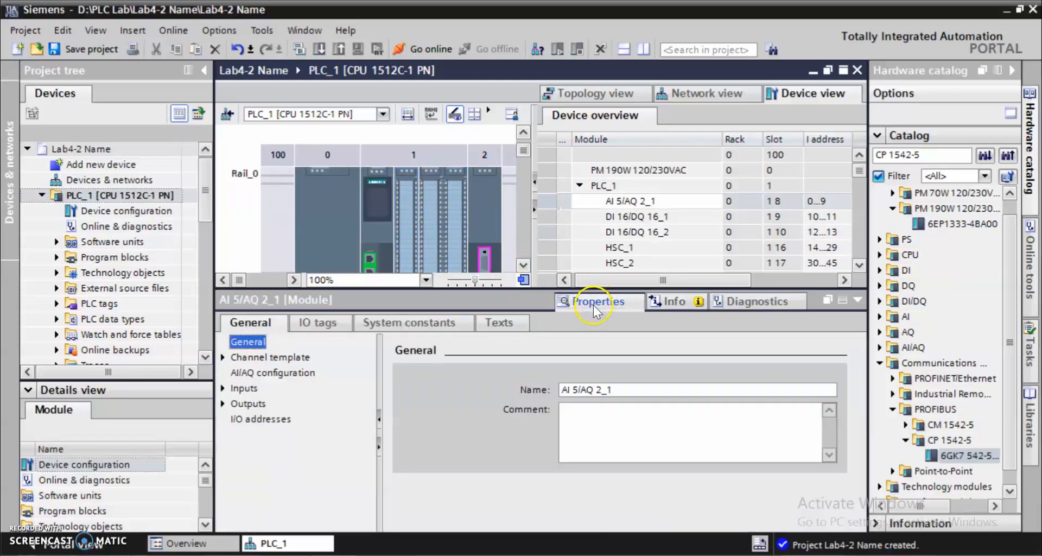
pyautogui.click(325, 323)
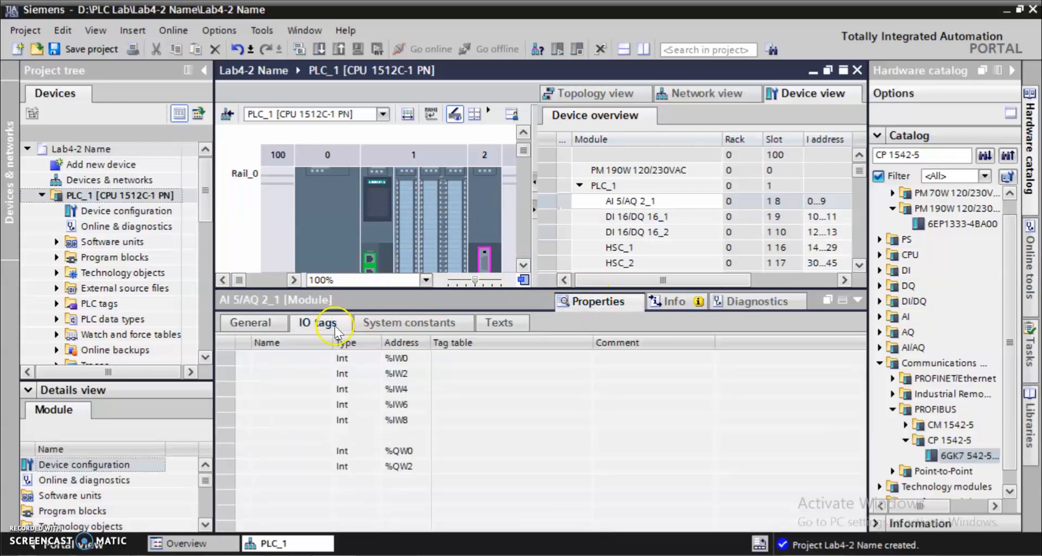
# Identify the analog inputs %IW0 to %IW8 and output %QW2, then bring up the Word worksheet.
pyautogui.moveTo(398, 360); pyautogui.dragTo(407, 472)
pyautogui.moveTo(399, 358); pyautogui.dragTo(414, 422)
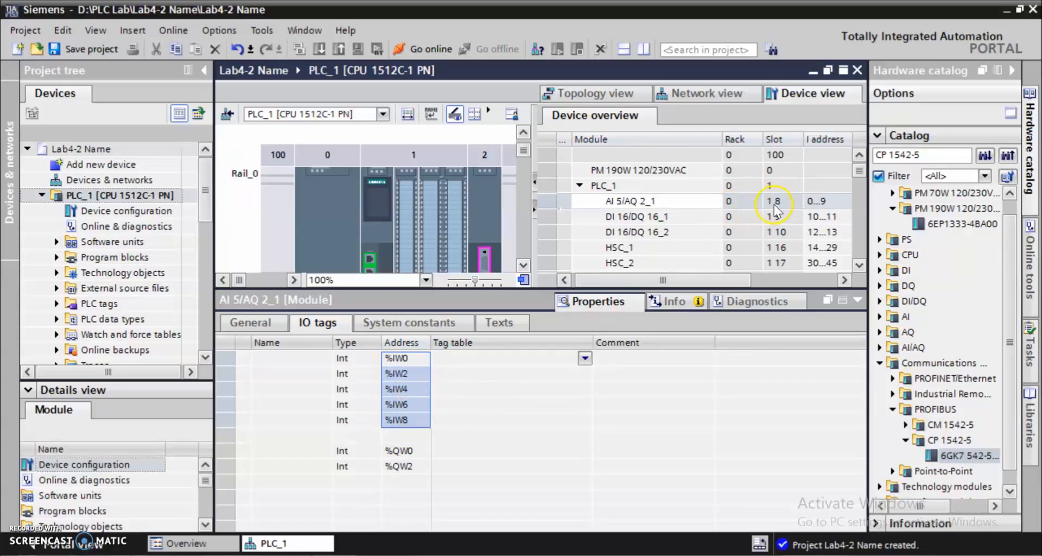
pyautogui.moveTo(738, 280); pyautogui.dragTo(746, 280)
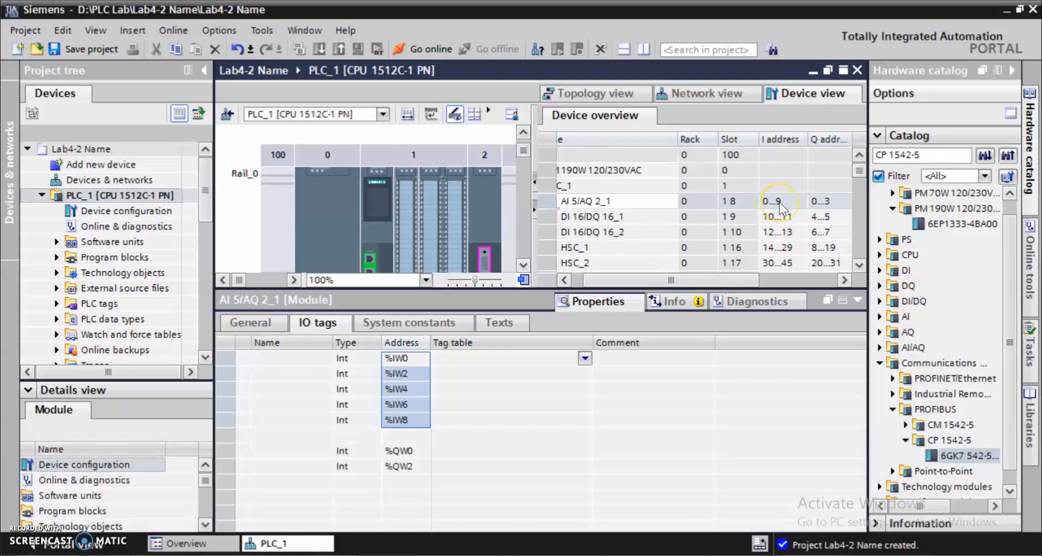
pyautogui.click(408, 361)
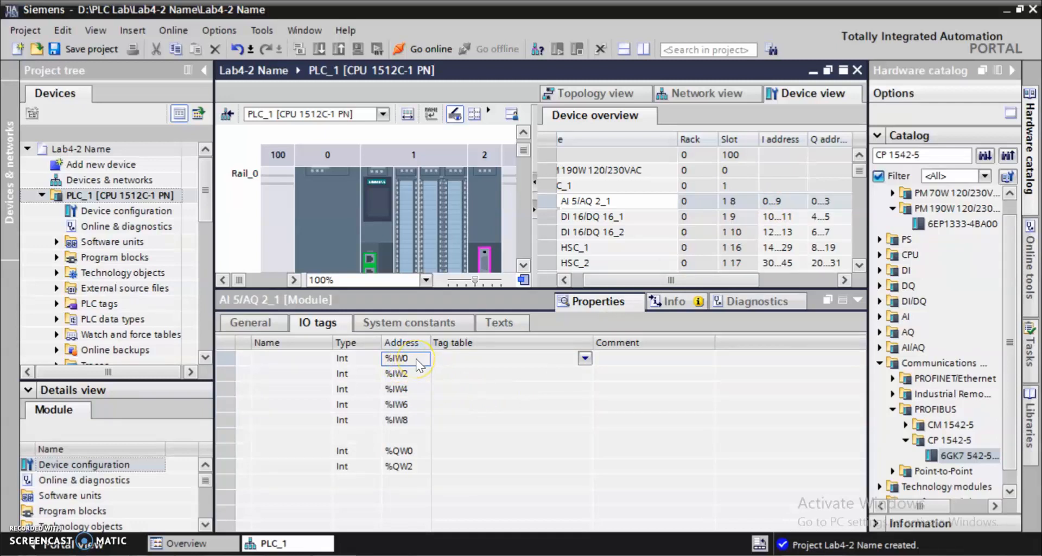
pyautogui.click(420, 374)
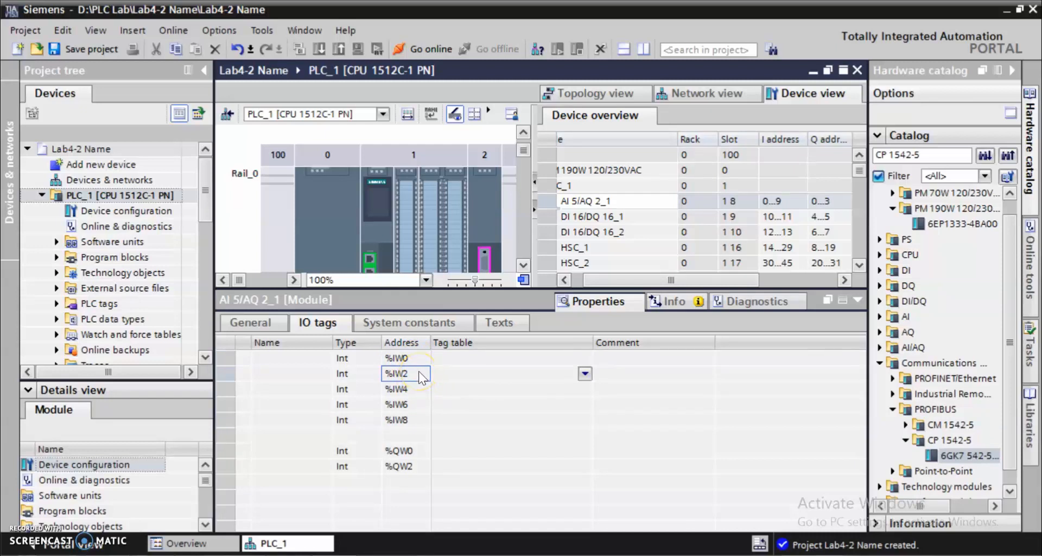
pyautogui.click(420, 421)
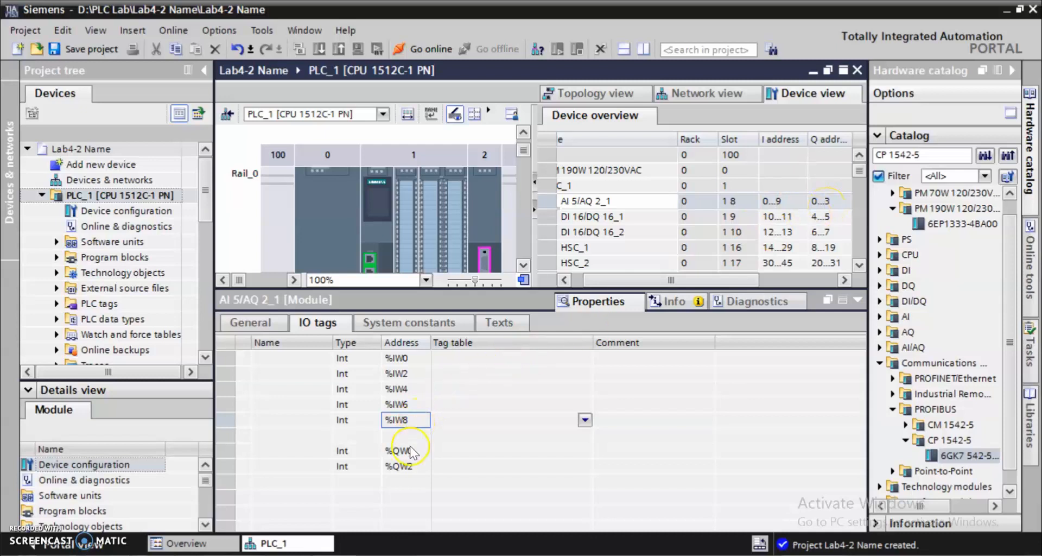
pyautogui.click(414, 467)
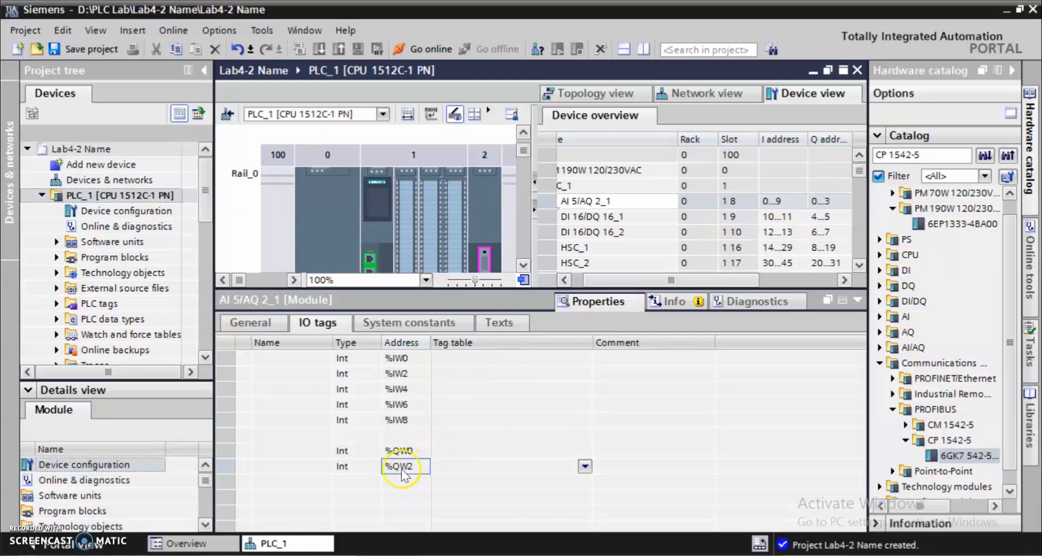
pyautogui.click(400, 428)
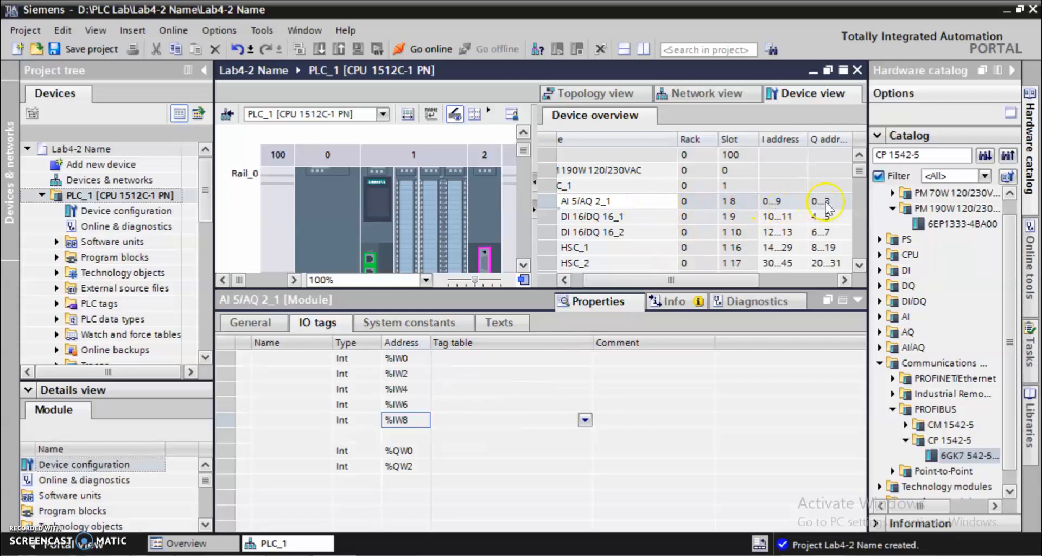
pyautogui.hotkey('alt', 'Tab')
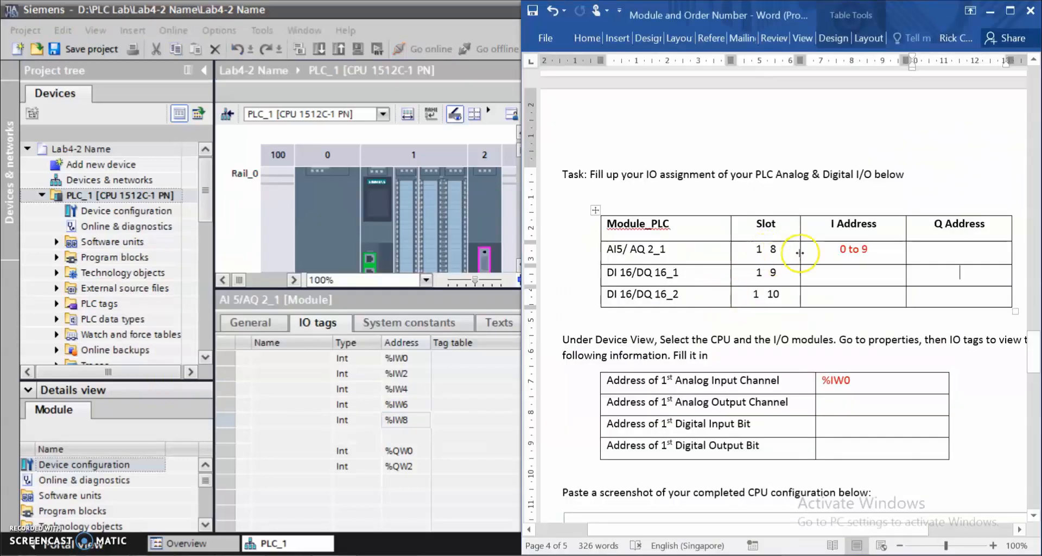
# Enter '0 to 3' as the AI5/AQ 2_1 Q address and '%Qw0' as the first analog output channel.
pyautogui.click(942, 258)
pyautogui.write('0 to 3')
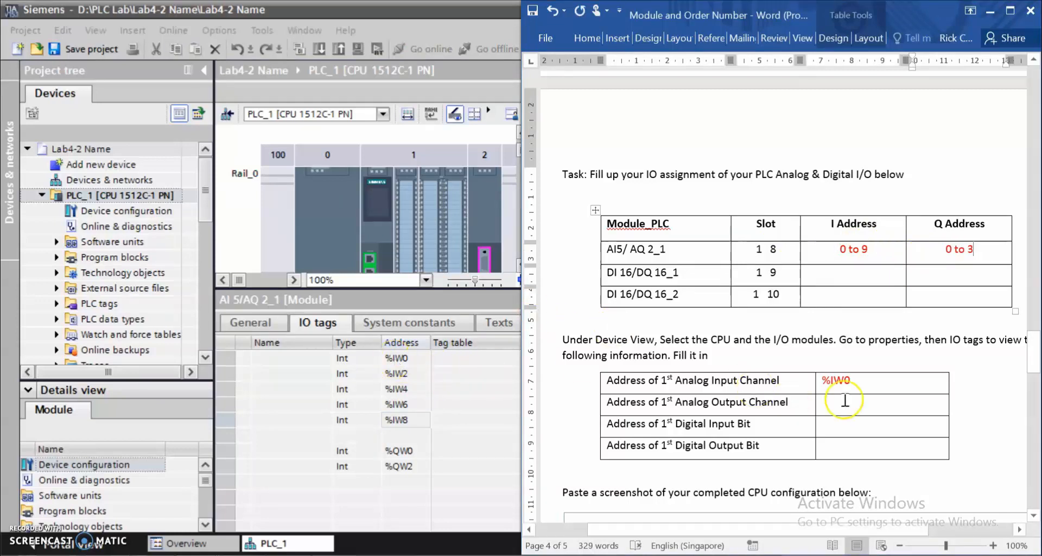
pyautogui.click(857, 381)
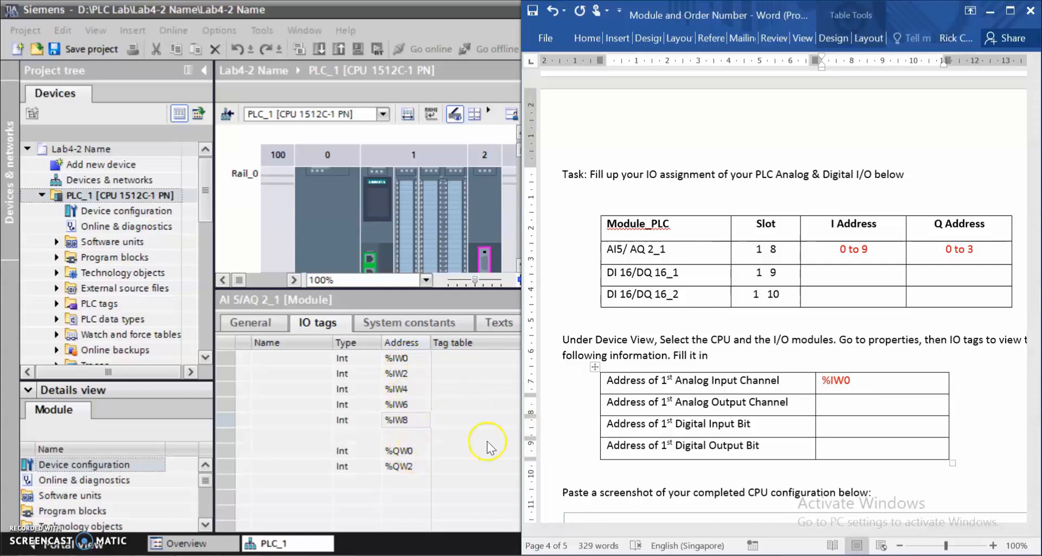
pyautogui.click(836, 401)
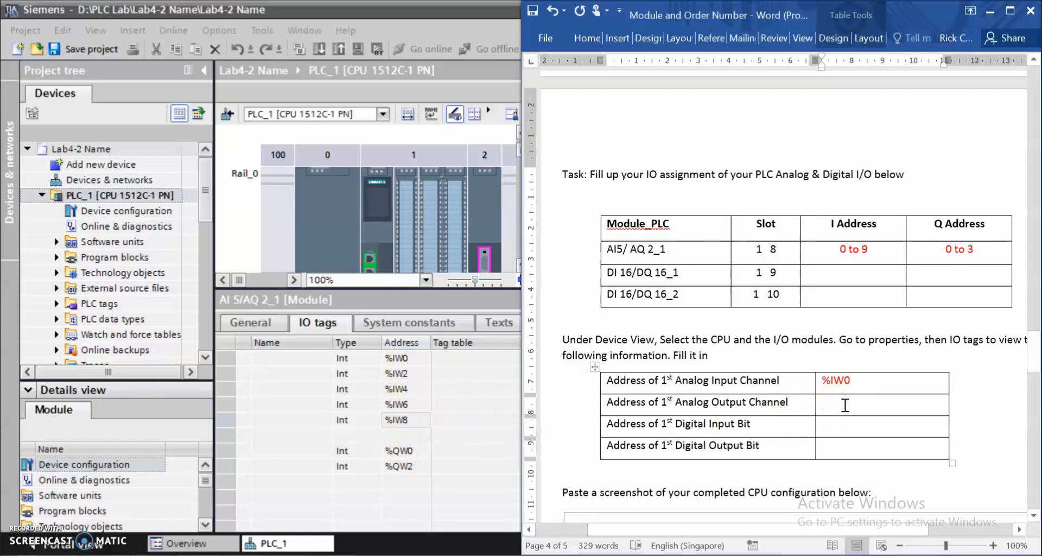
pyautogui.write('%Q')
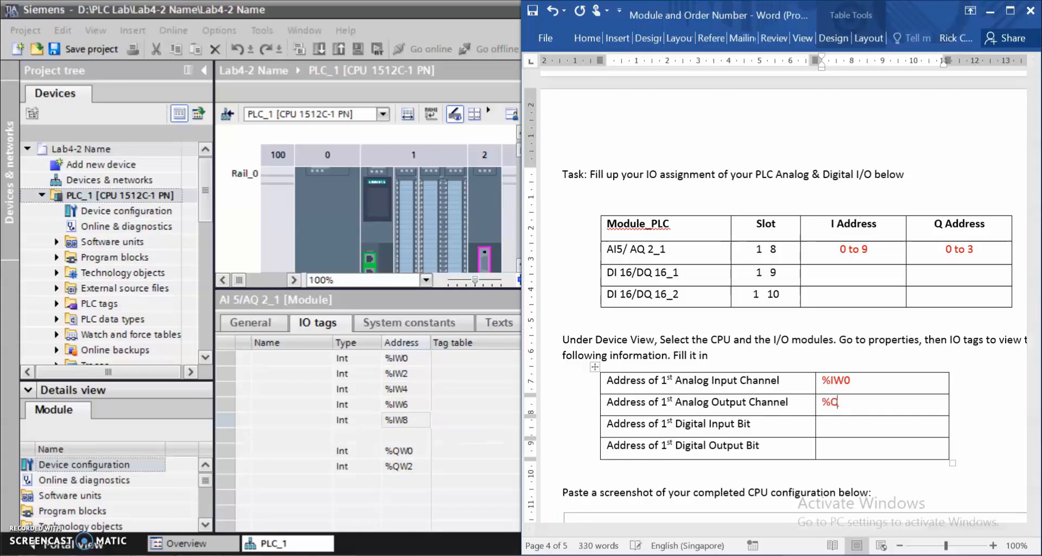
pyautogui.write('w0')
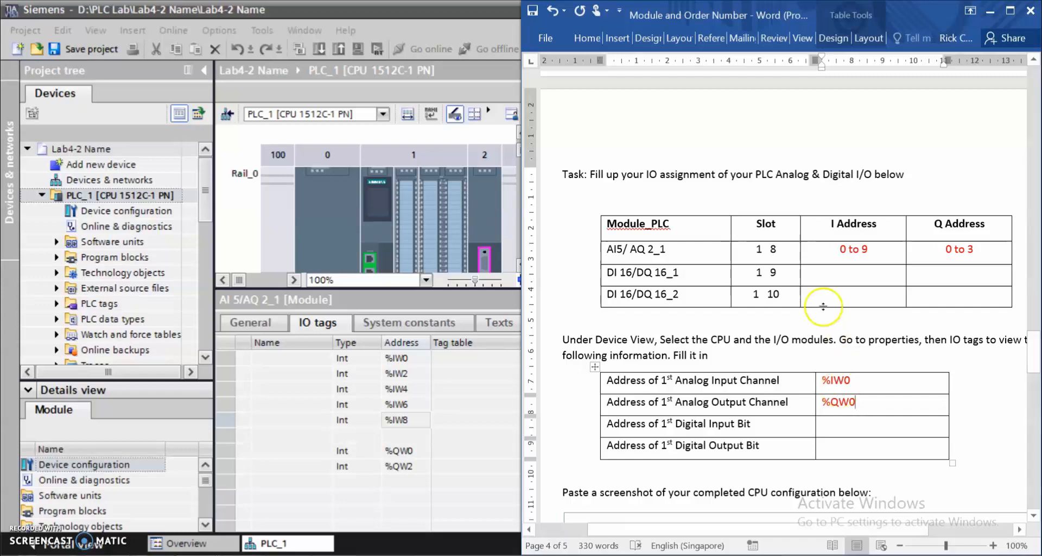
# Select the empty digital module address cells, then return to TIA Portal.
pyautogui.click(863, 282)
pyautogui.moveTo(863, 282); pyautogui.dragTo(914, 297)
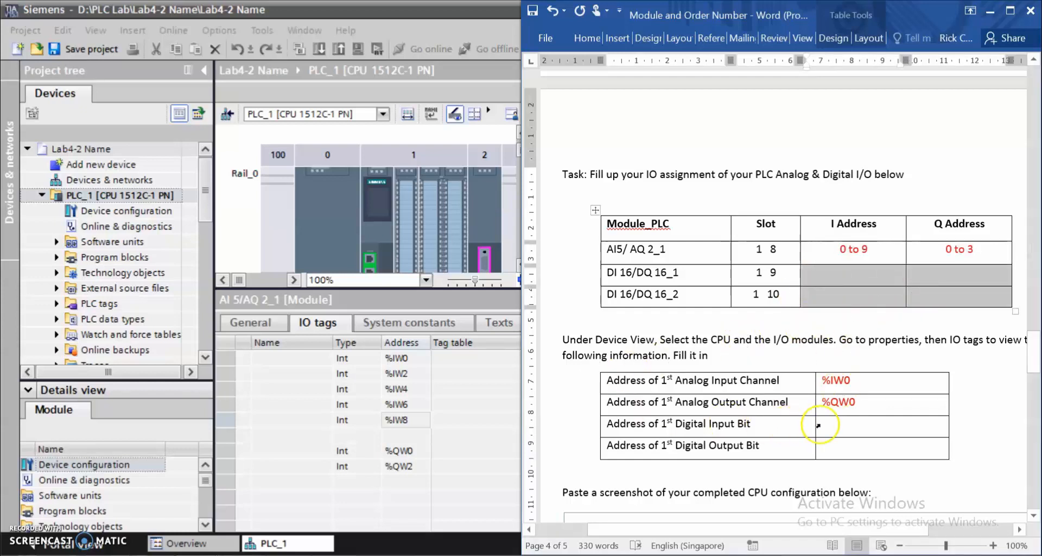
pyautogui.moveTo(830, 423); pyautogui.dragTo(837, 441)
pyautogui.click(470, 364)
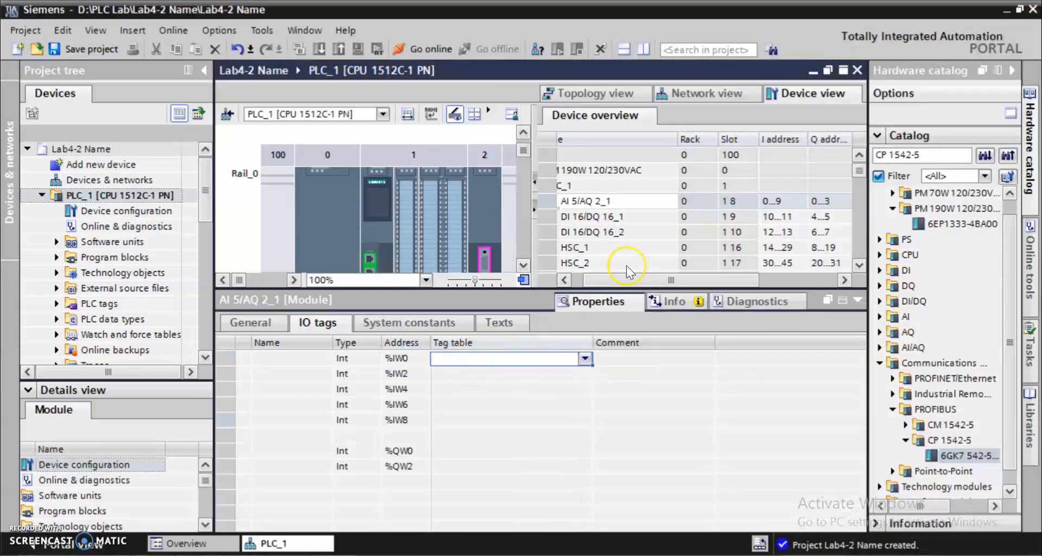
# Review DI 16/DQ 16_1's IO tags: inputs %I10.0 to %I11.7 and first output %Q4.0.
pyautogui.click(591, 217)
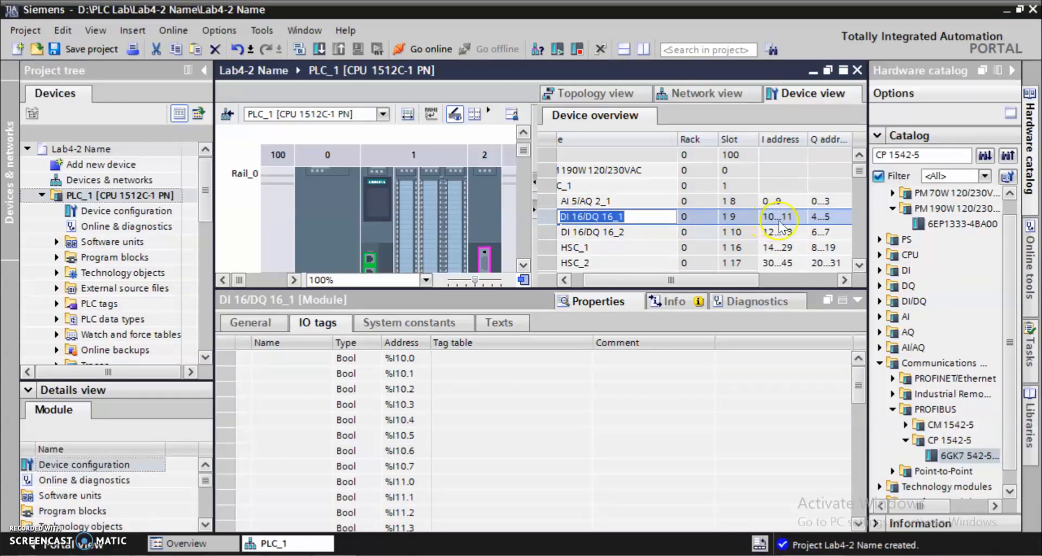
pyautogui.click(430, 219)
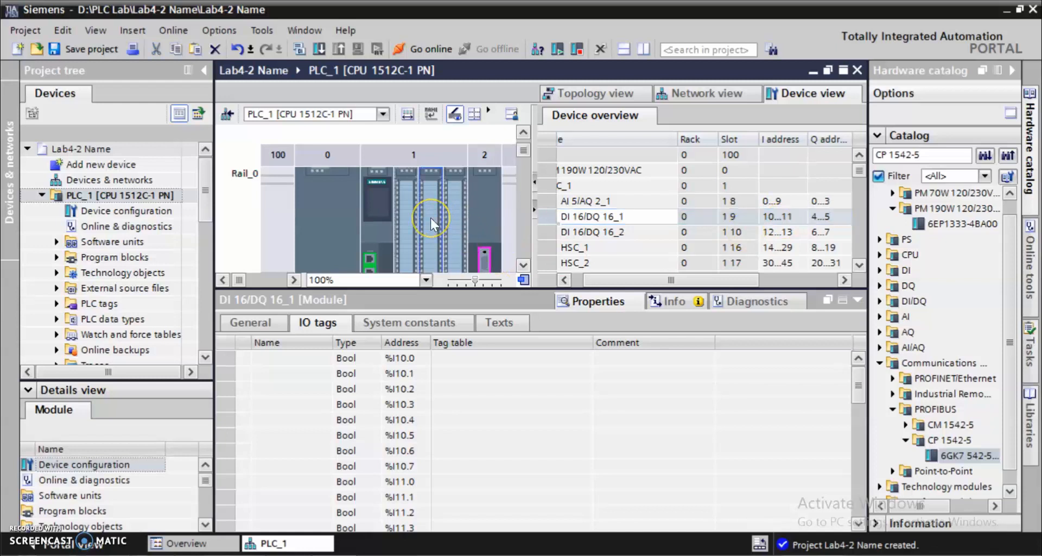
pyautogui.click(391, 359)
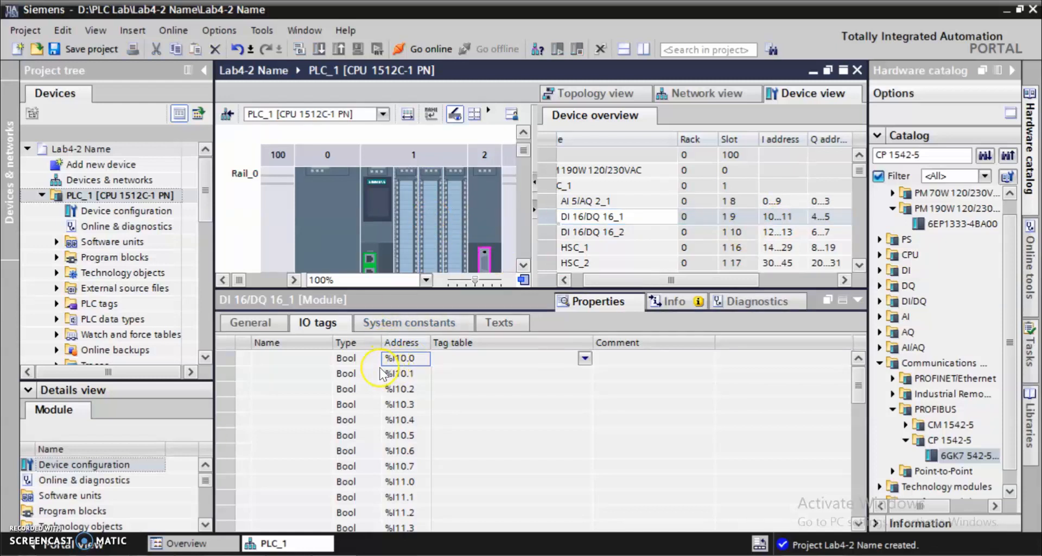
pyautogui.click(414, 378)
pyautogui.click(418, 359)
pyautogui.moveTo(419, 360); pyautogui.dragTo(415, 464)
pyautogui.scroll(-4, 415, 458)
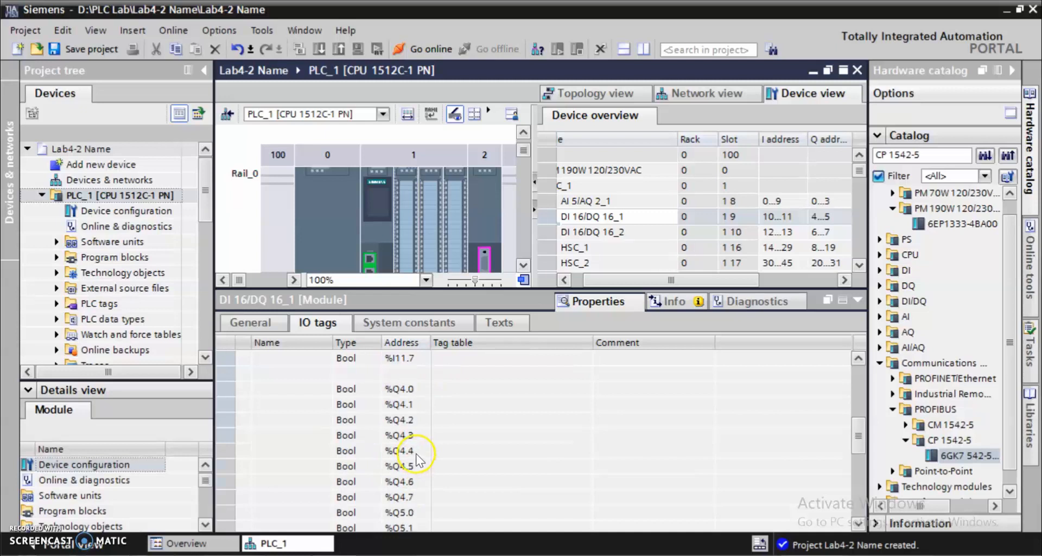
pyautogui.click(408, 393)
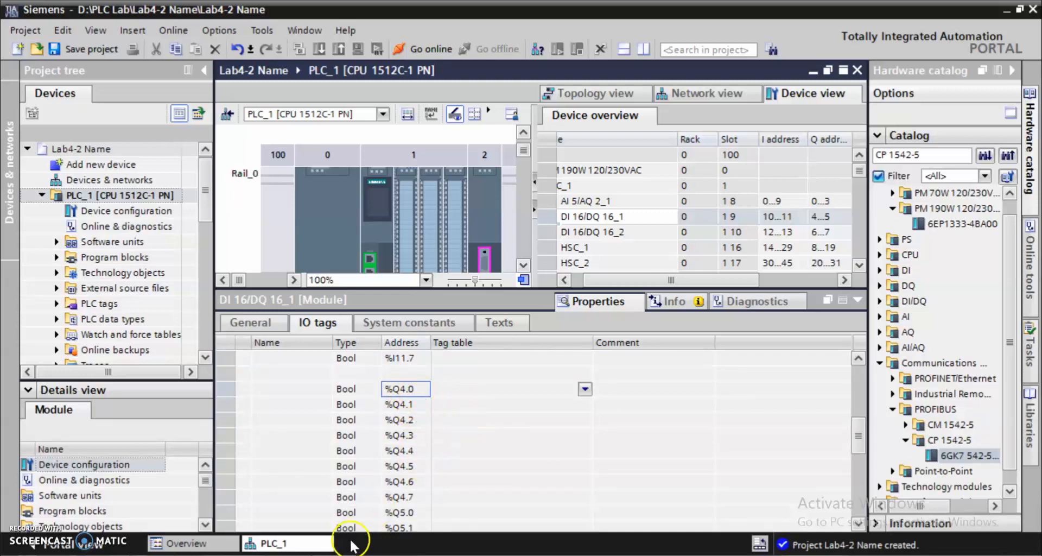
# Scroll the Module and Order Number worksheet to its empty CPU configuration screenshot box beside TIA Portal.
pyautogui.click(279, 555)
pyautogui.click(443, 467)
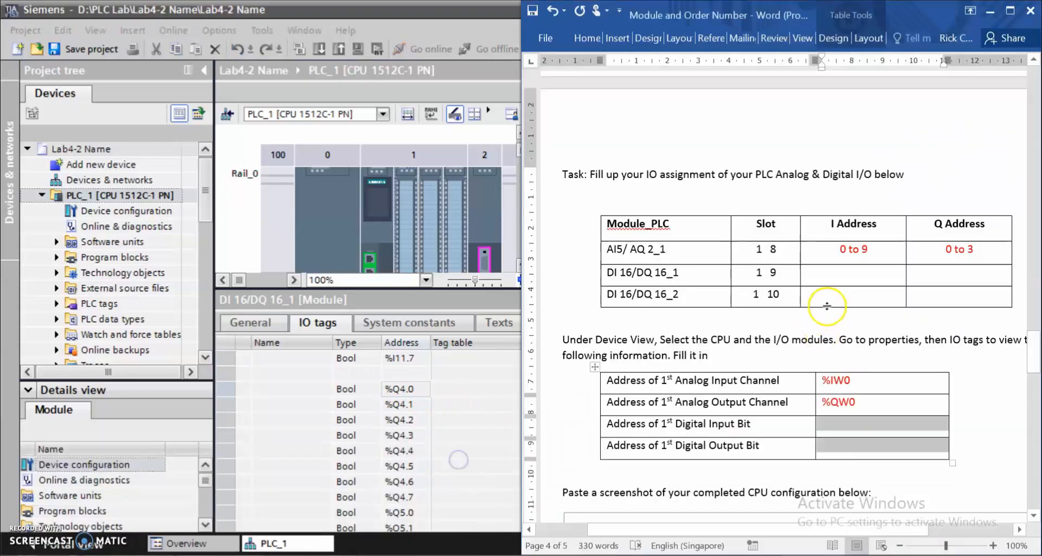
pyautogui.scroll(-10, 857, 406)
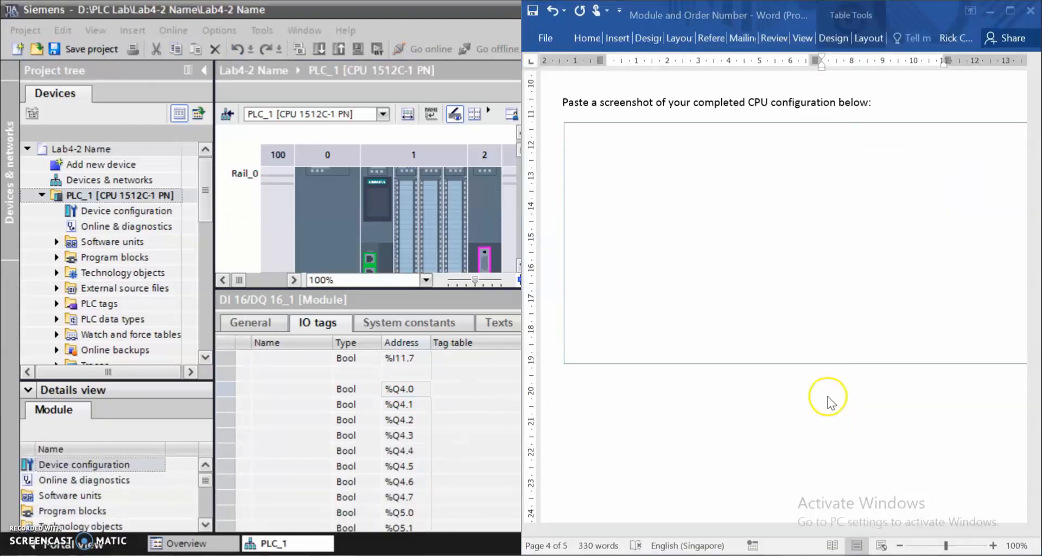
pyautogui.click(423, 174)
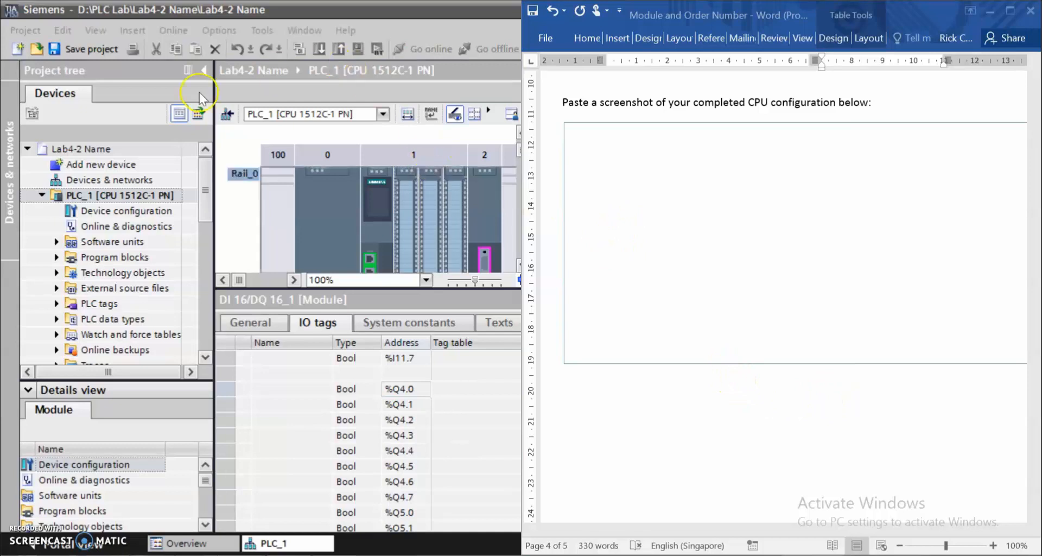